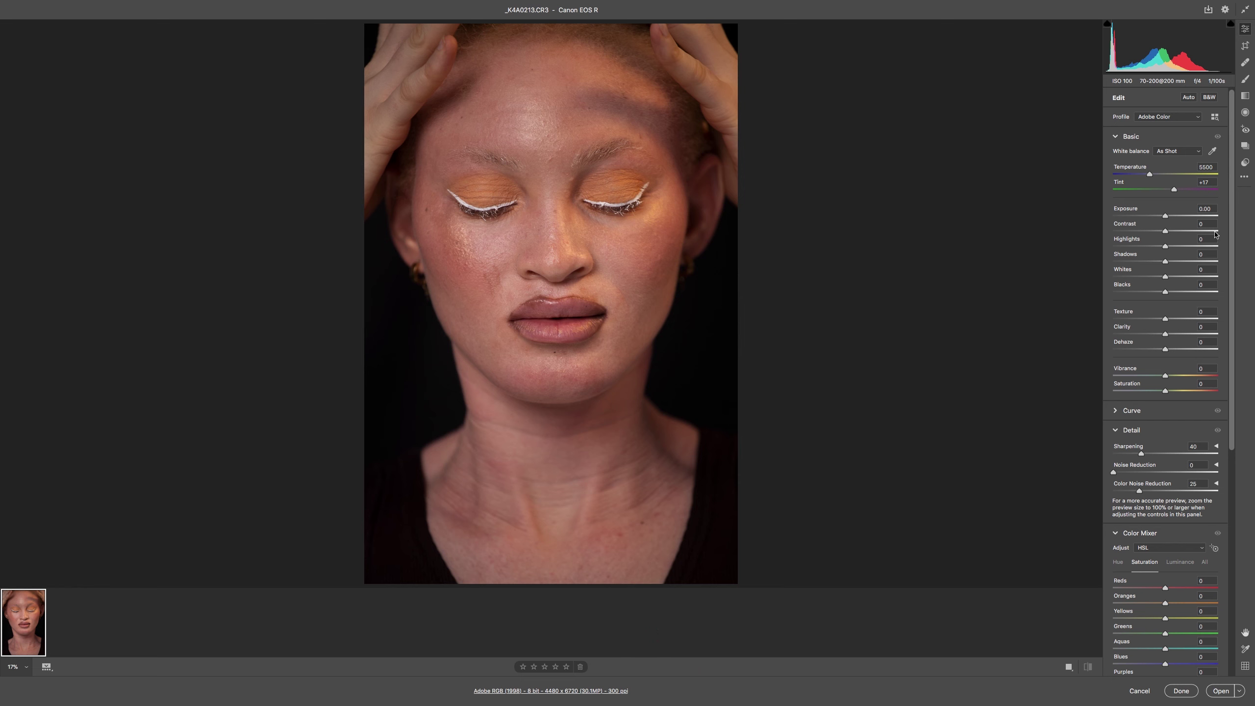
Apply the Adobe Vivid profile and raise Exposure to +0.30.
left_click(1183, 117)
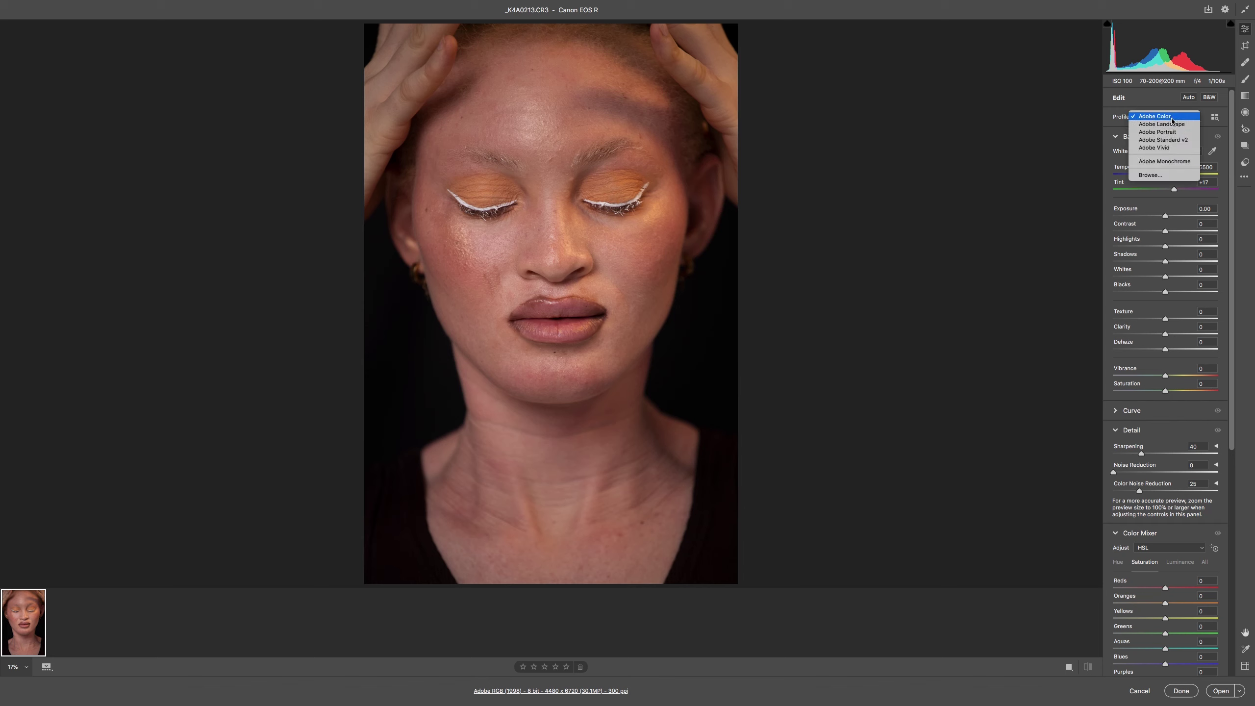
left_click(1159, 149)
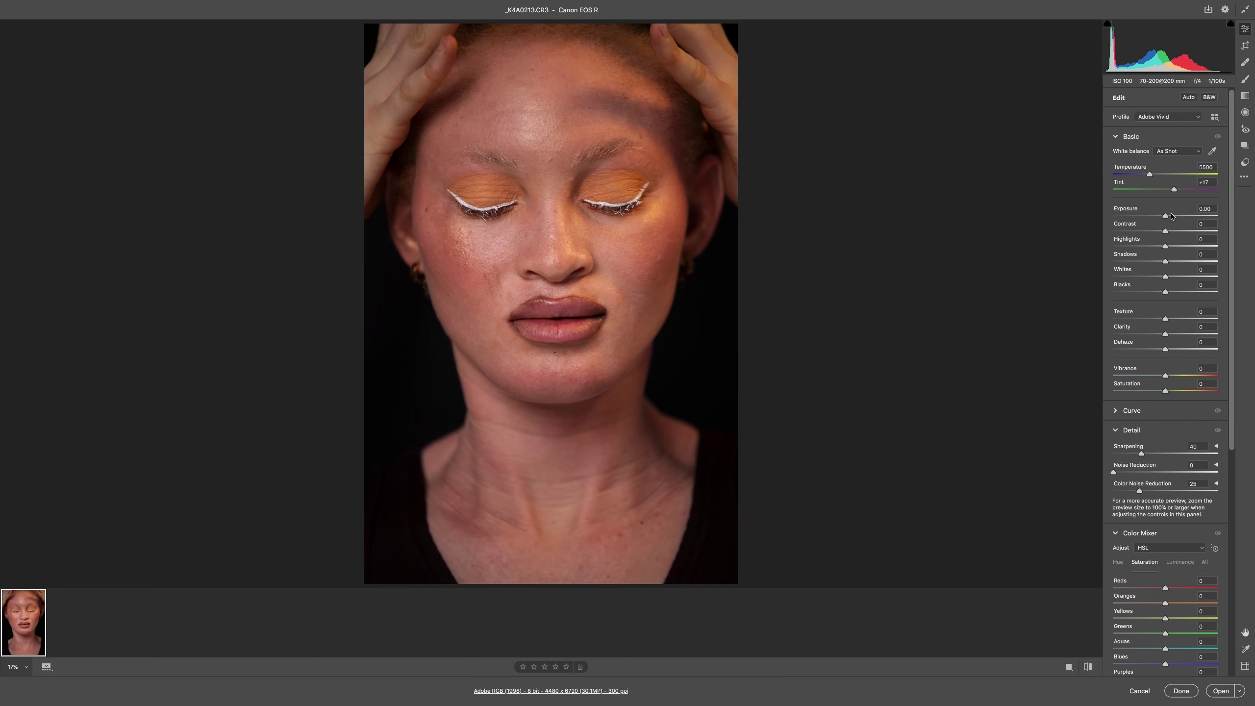
left_click_drag(1166, 219, 1168, 219)
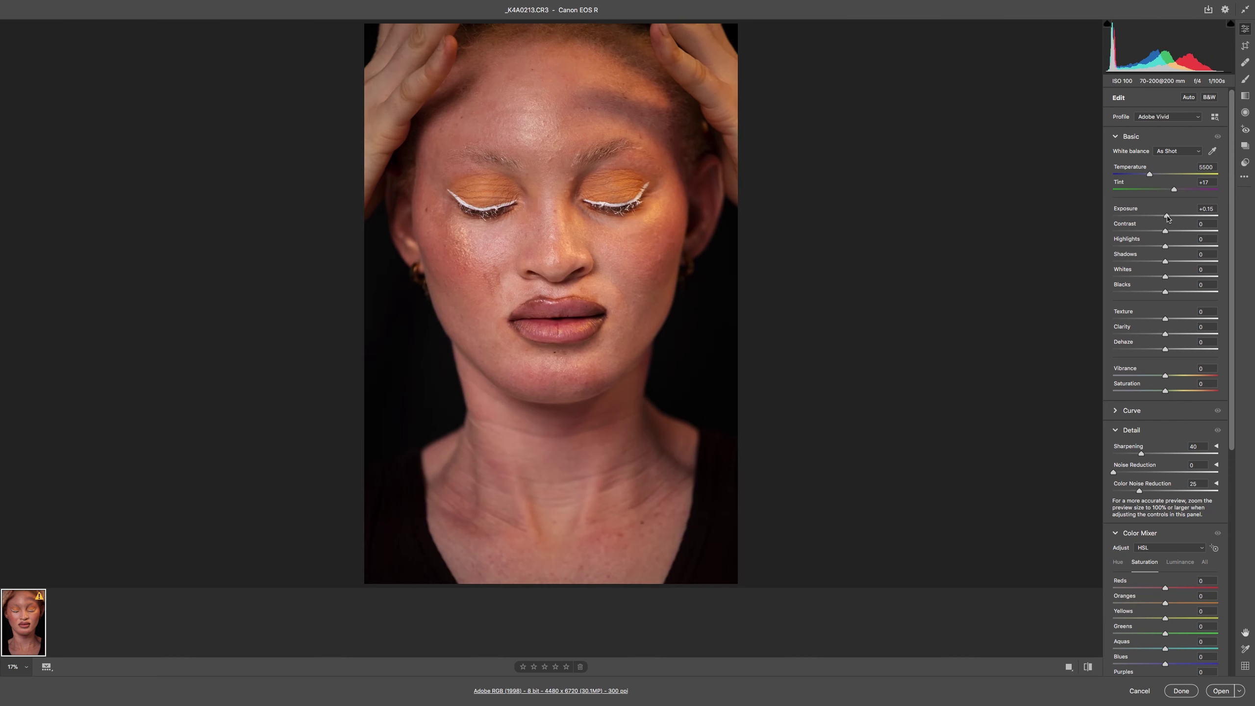
left_click_drag(1168, 219, 1170, 220)
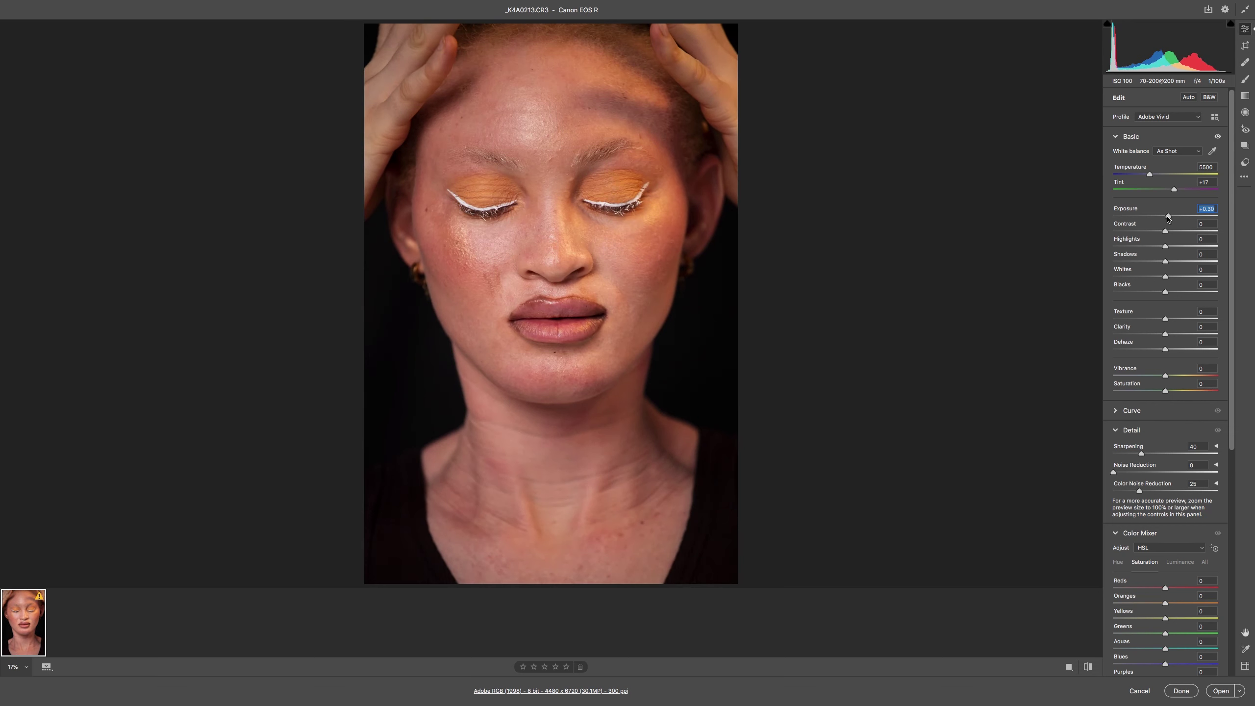
left_click_drag(1168, 219, 1156, 278)
Set Highlights -56, Whites -22, Shadows -8, Contrast +6, compare, then push Exposure higher.
left_click_drag(1165, 292, 1165, 292)
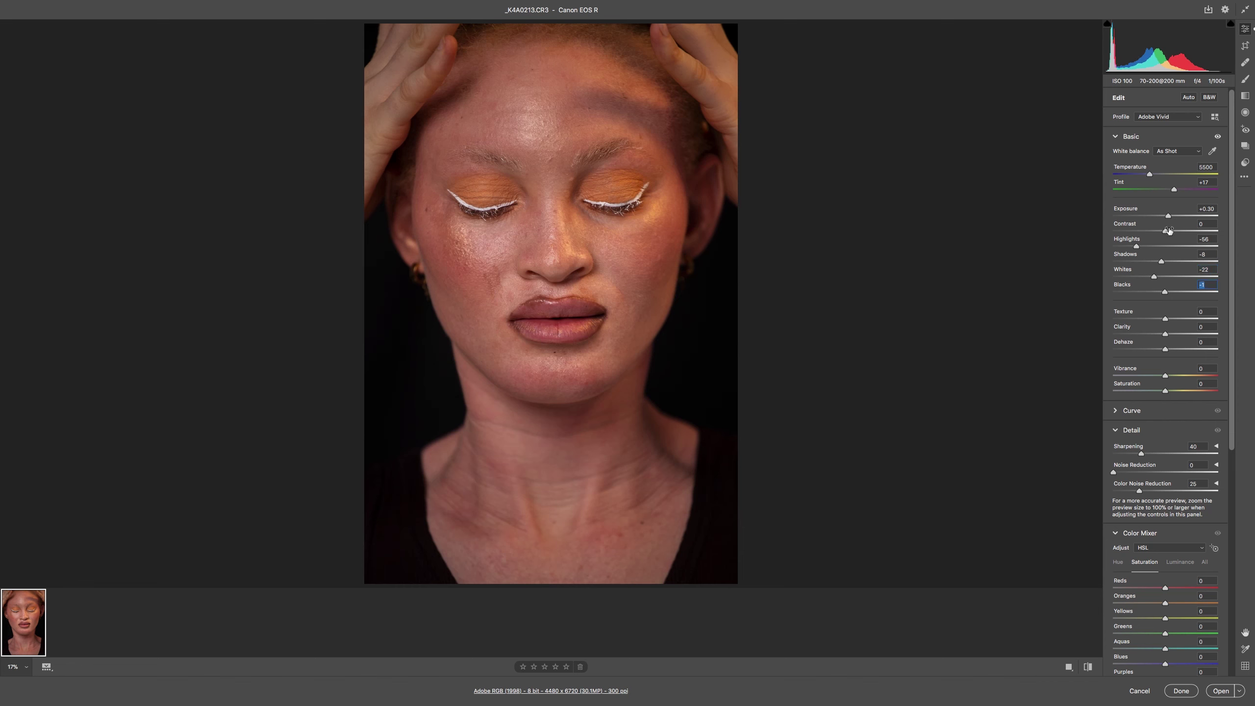
left_click_drag(1168, 232, 1170, 232)
key("p")
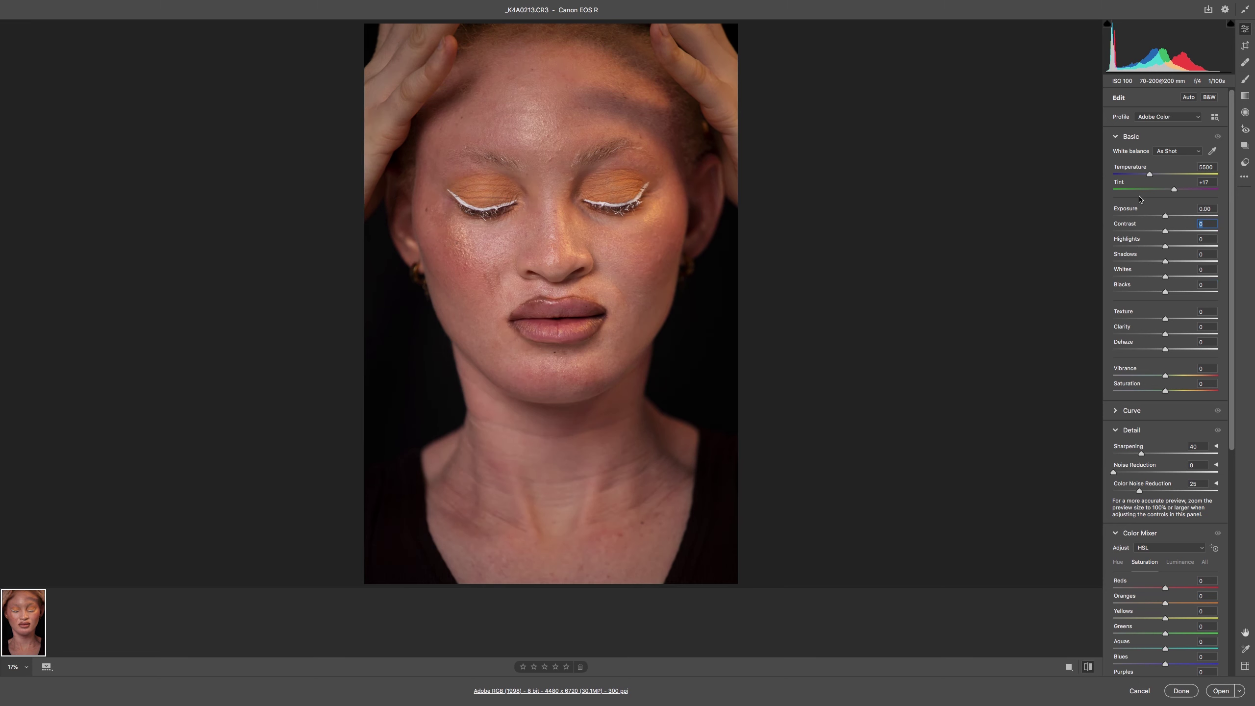
key("p")
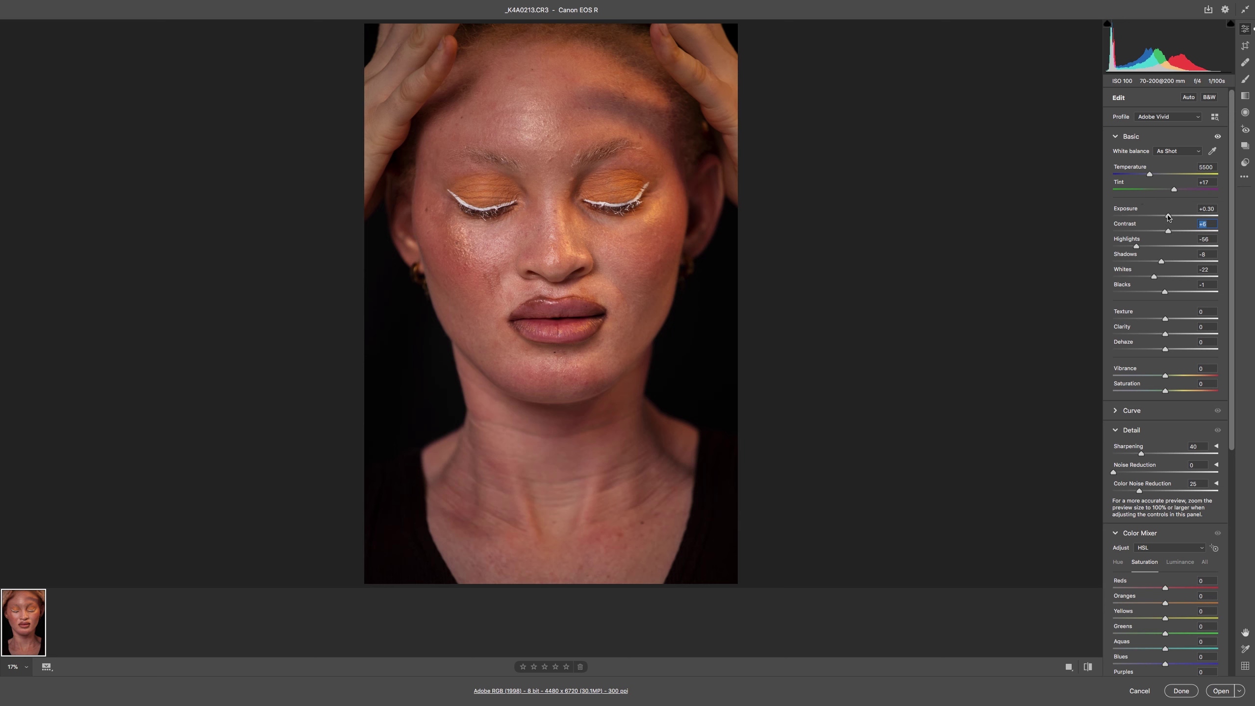
left_click_drag(1169, 218, 1175, 219)
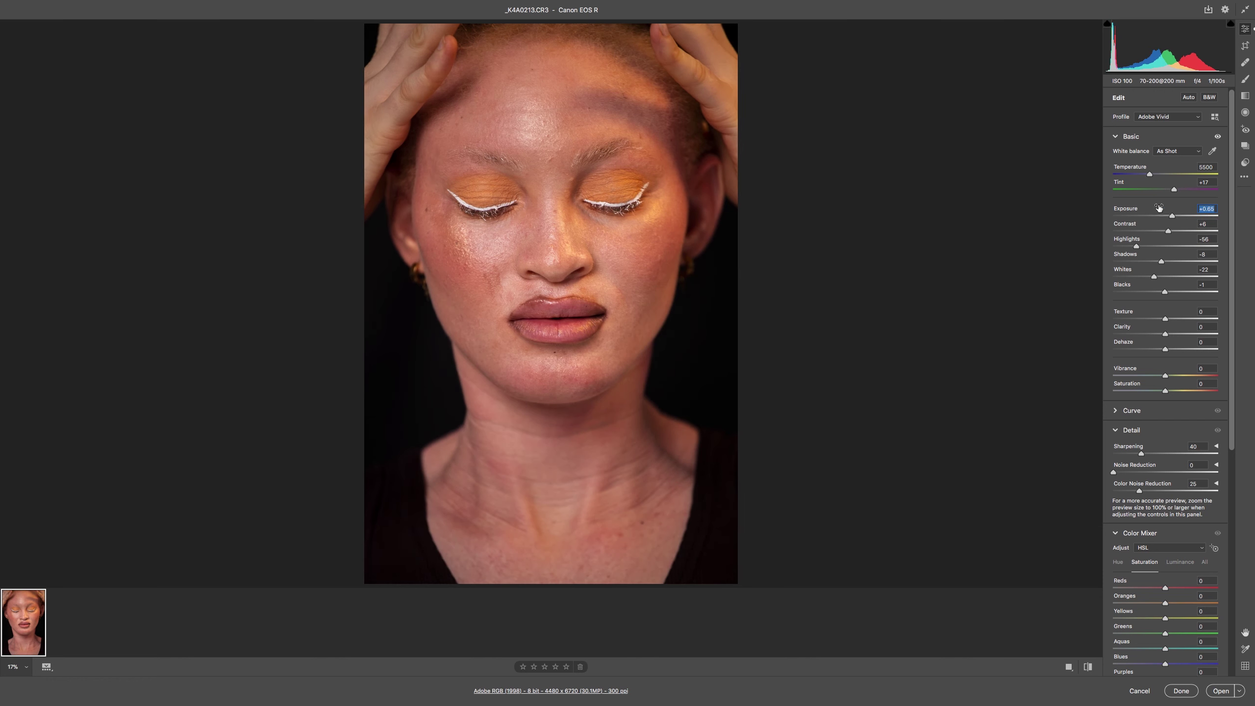
type("55")
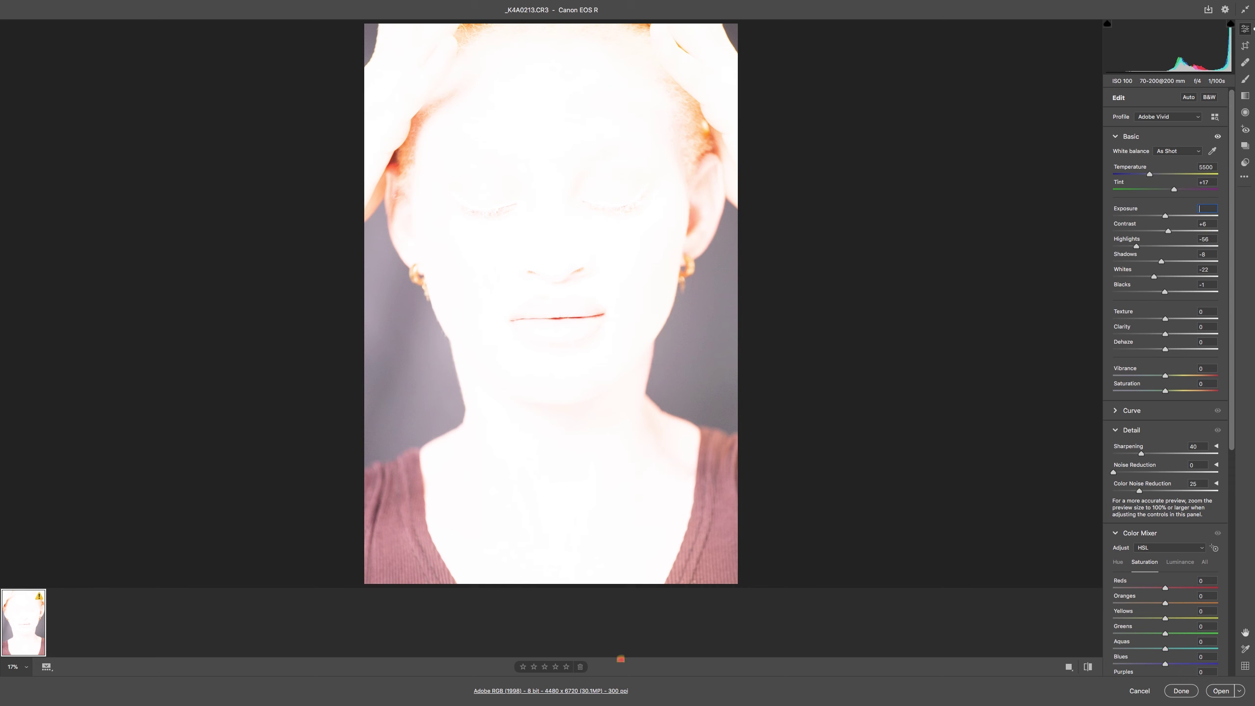
Correct the mistyped Exposure value back to +0.50.
key("BackSpace")
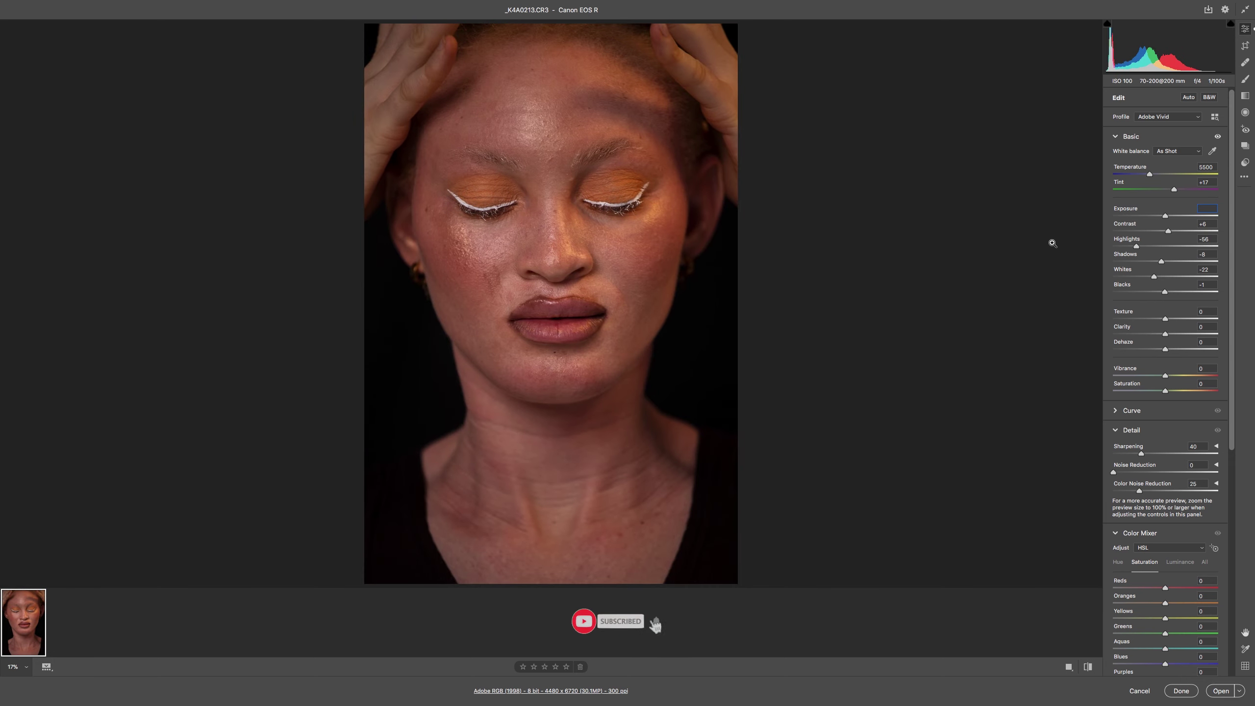
left_click_drag(1169, 217, 1175, 220)
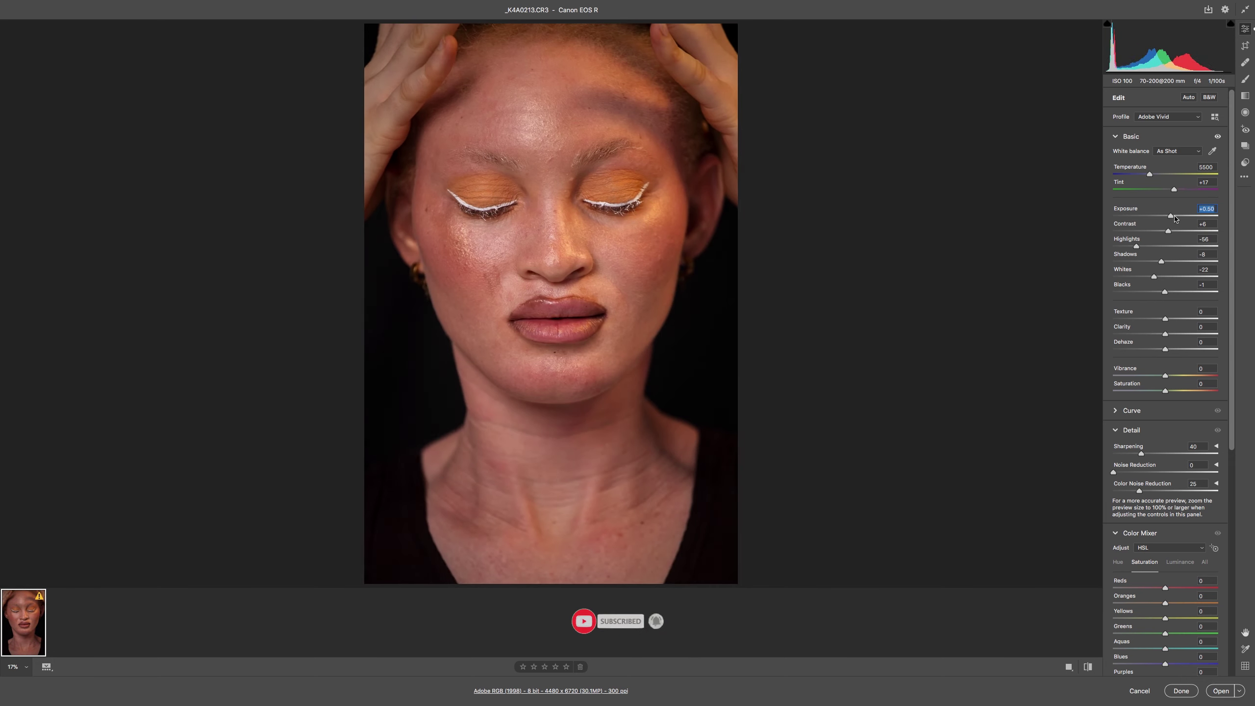
key("Up")
key("Up")
key("Up")
key("Up")
key("Up")
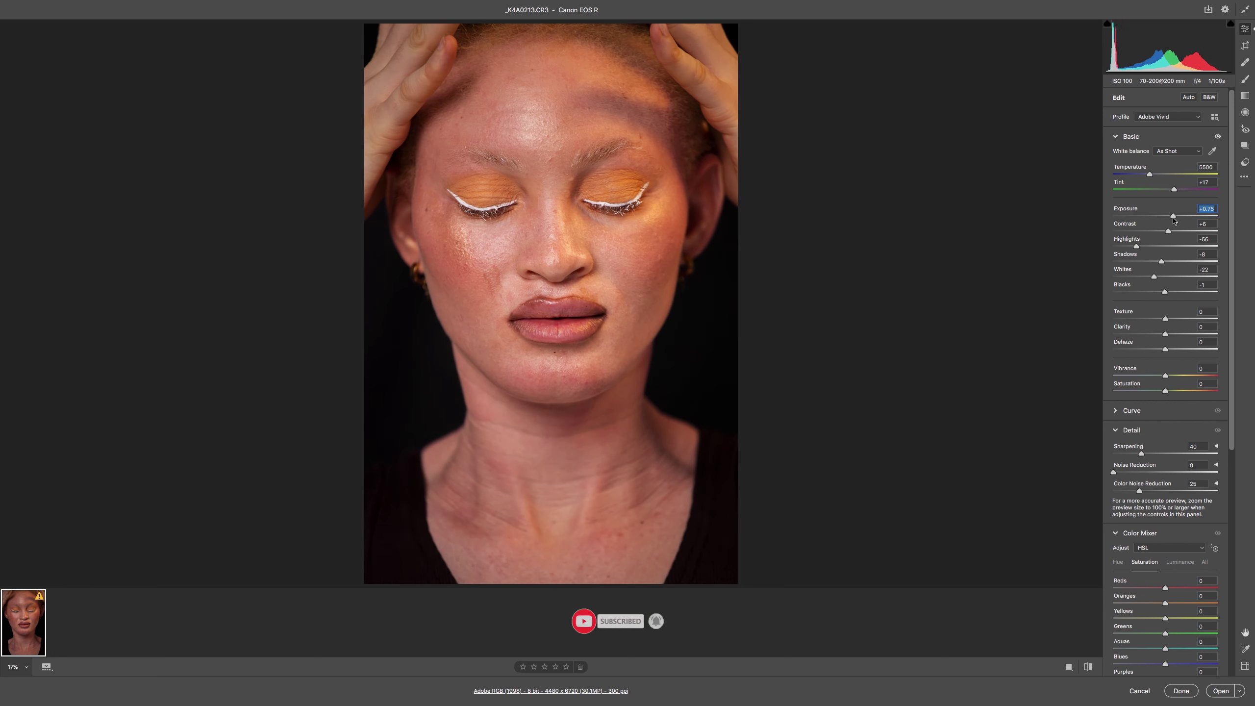
left_click_drag(1174, 221, 1171, 220)
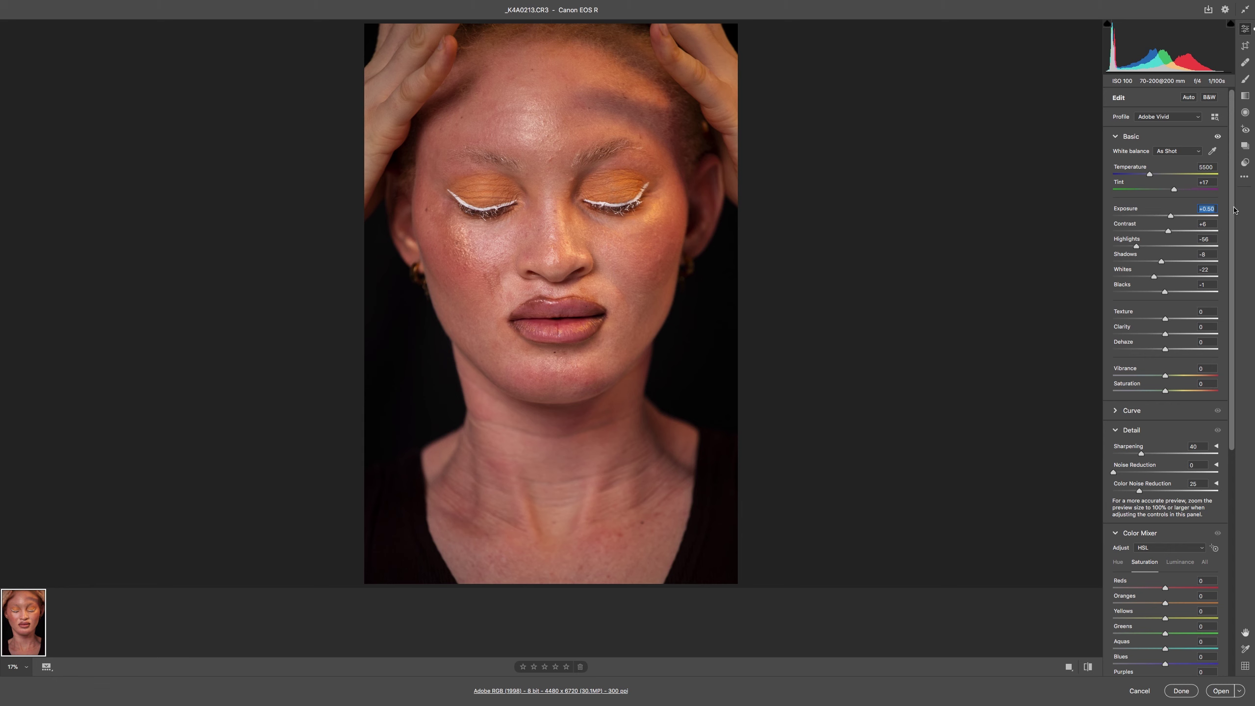
Cool the white balance to a Temperature of 5450 and compare before and after.
scroll(1233, 211, "down", 2)
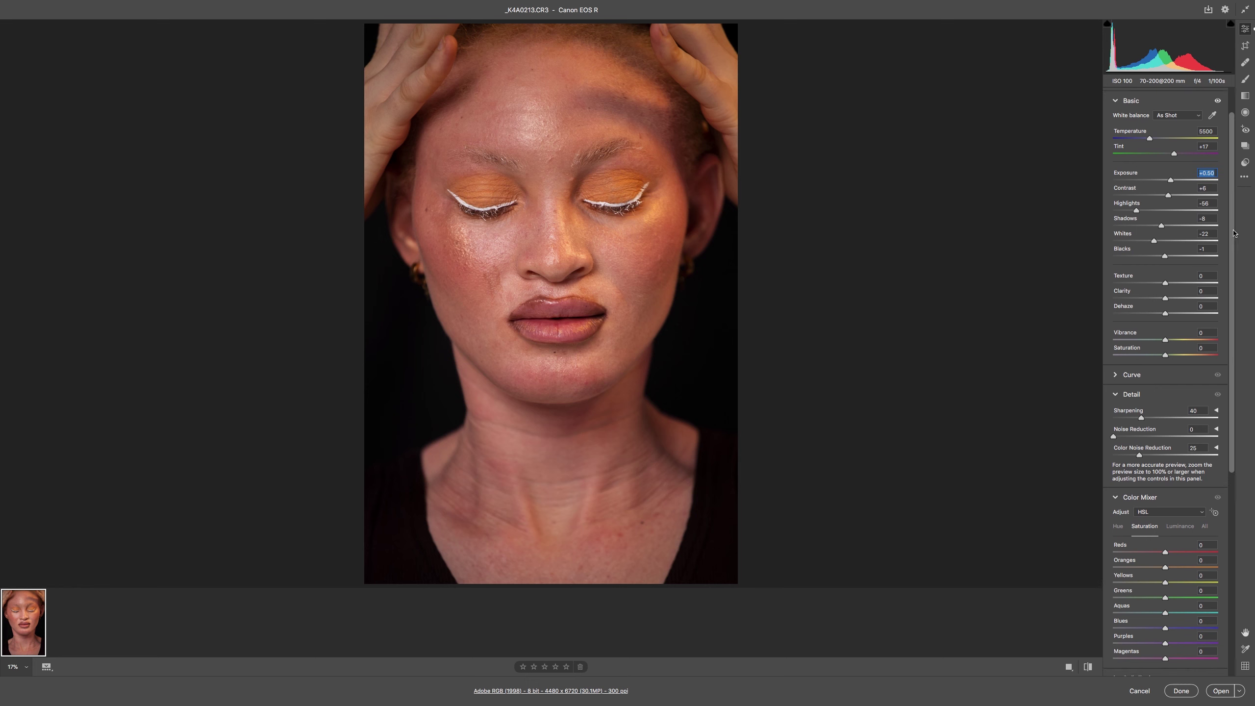
scroll(1234, 208, "up", 2)
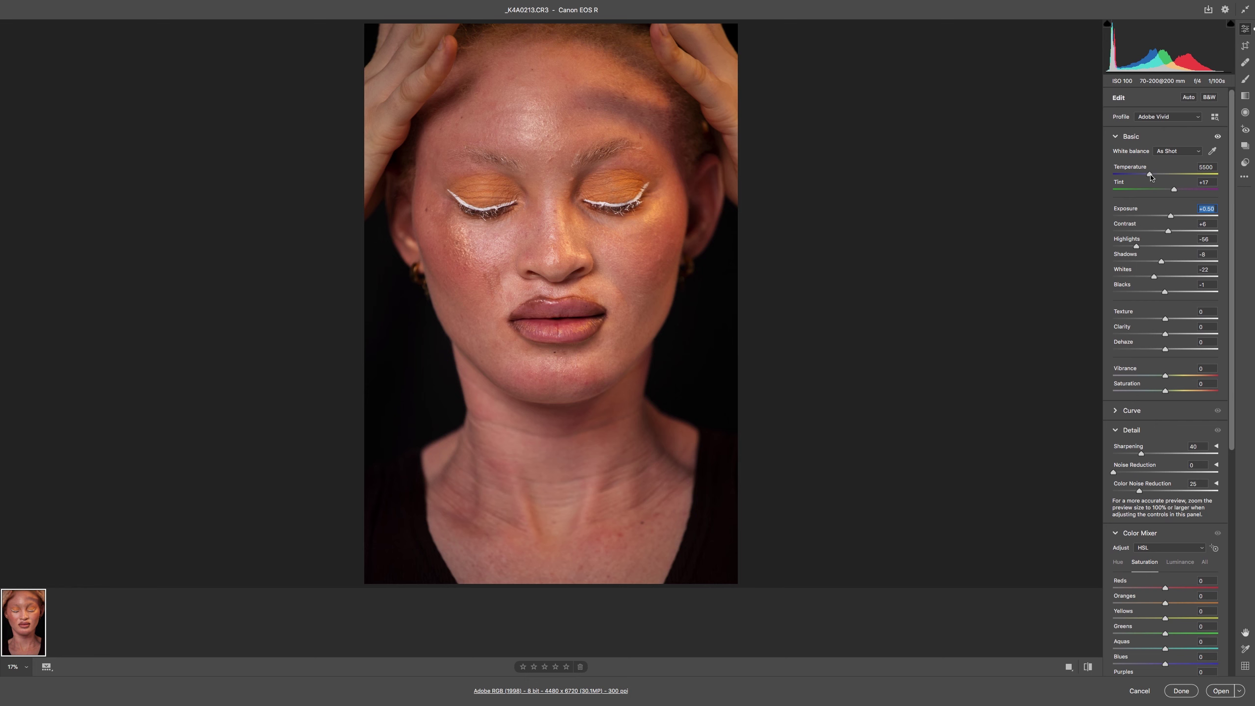
left_click_drag(1150, 177, 1149, 177)
left_click(1149, 175)
key("super+alt+r")
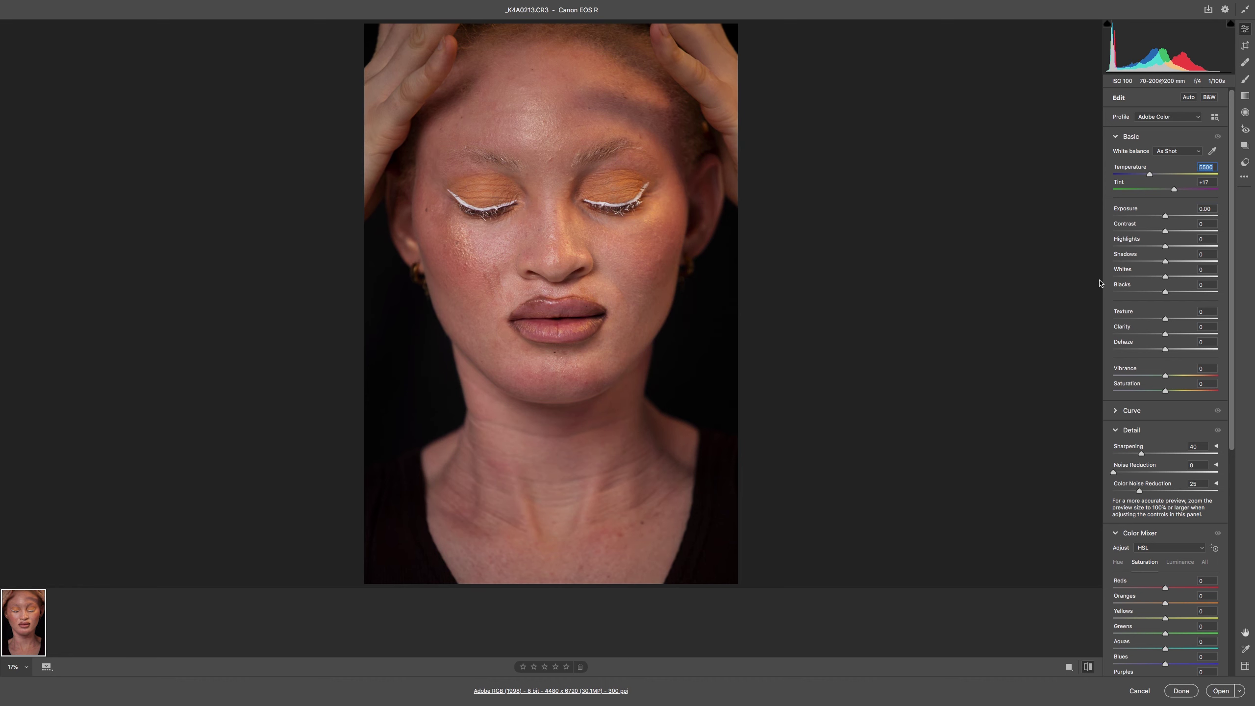
key("super+z")
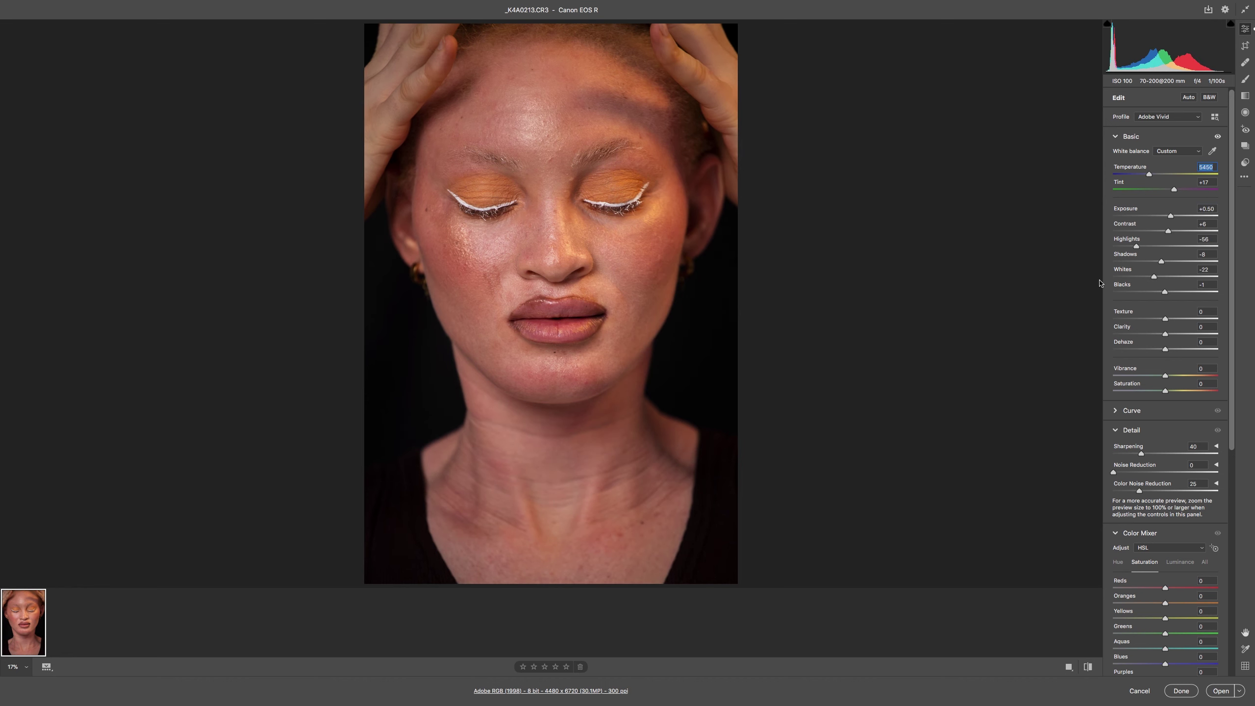
left_click(1197, 446)
Set Sharpening Amount to 50 and open the portrait in Photoshop as _K4A0213.CR3.
type("5")
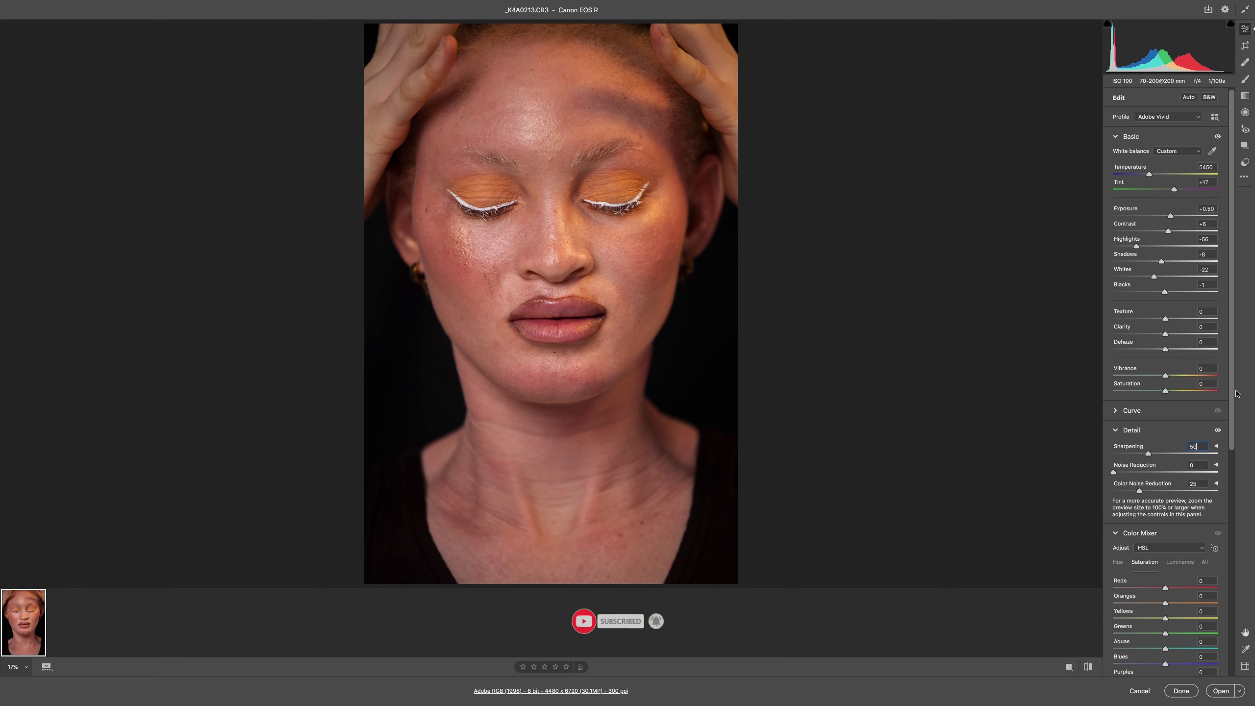
left_click_drag(1231, 399, 1254, 334)
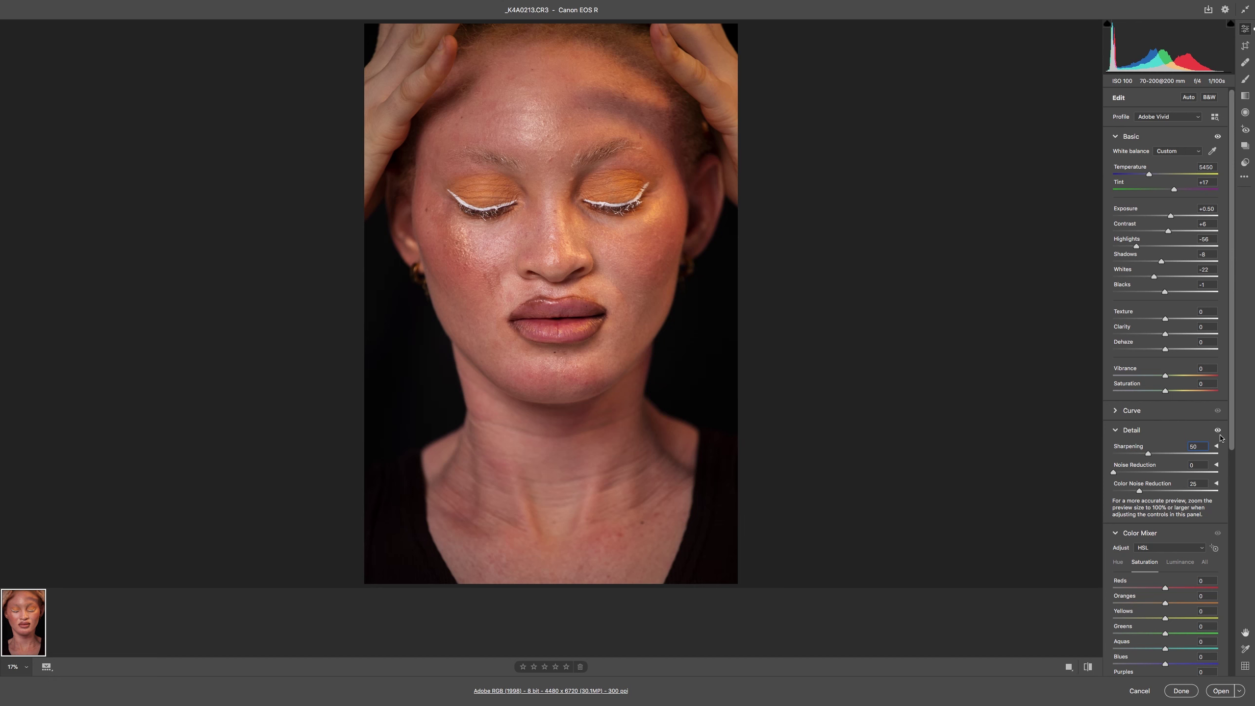
left_click(1221, 691)
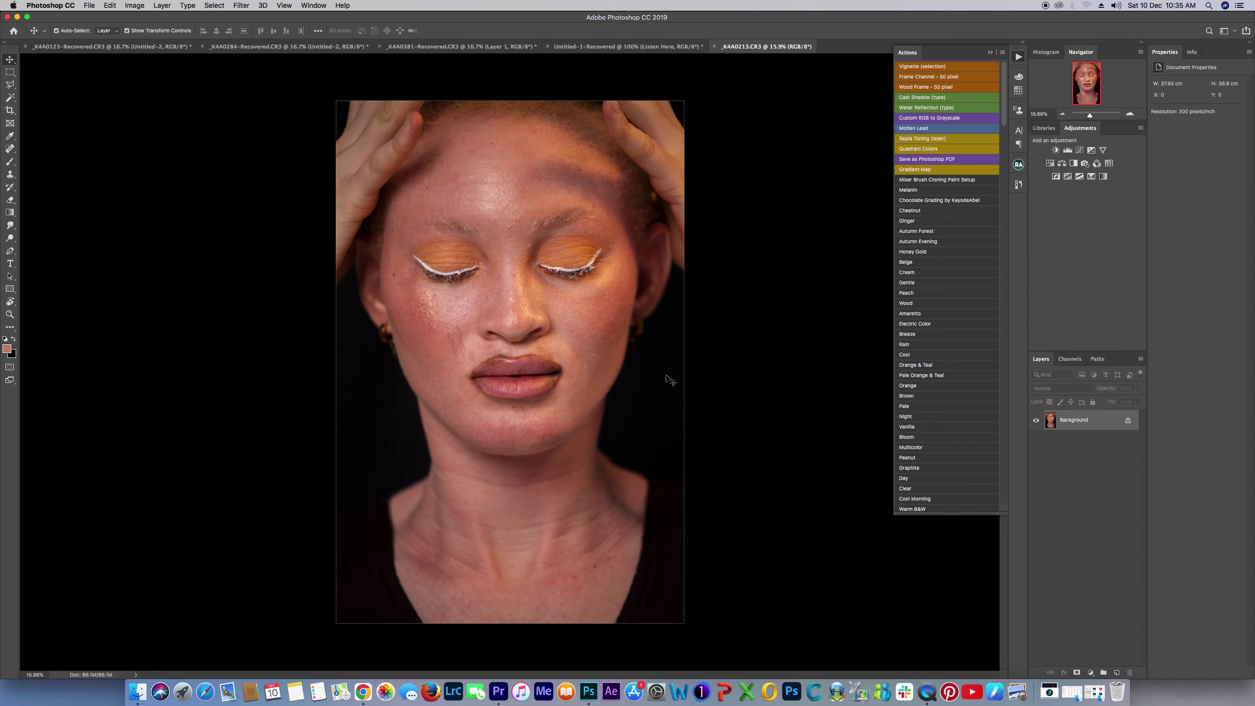
Fit the photo on screen and set the foreground colour to pure white.
key("super+0")
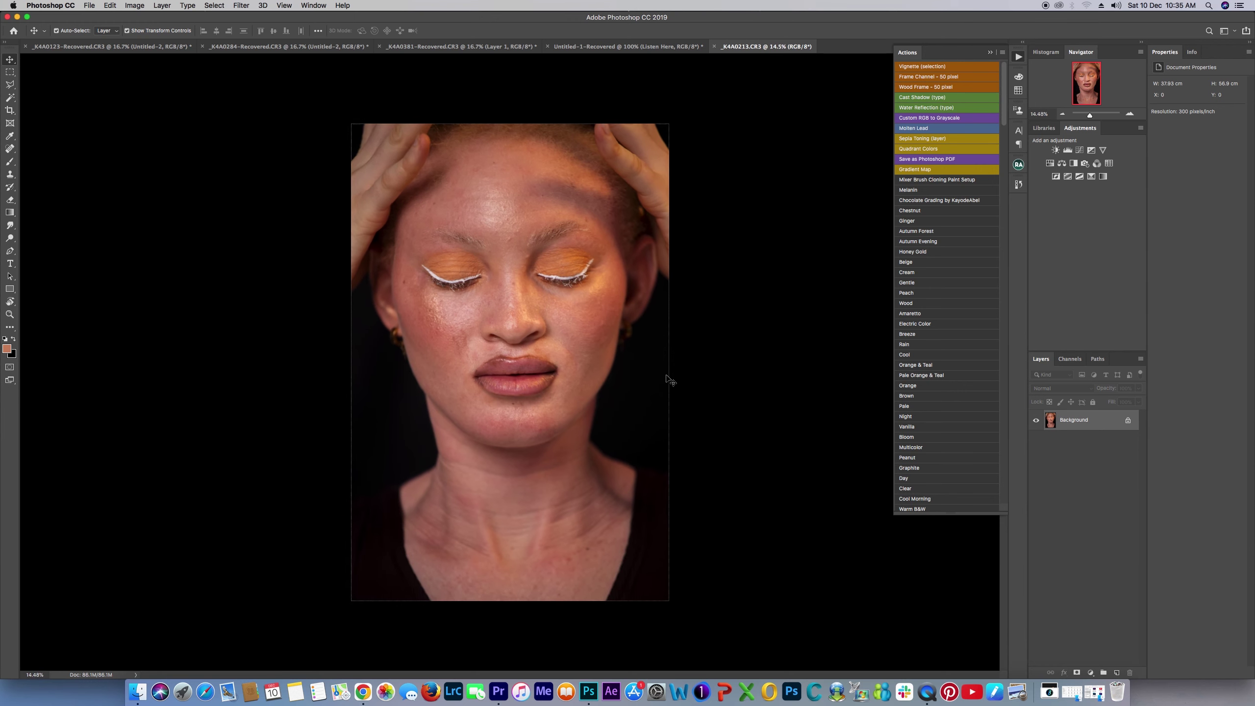
scroll(668, 379, "up", 2)
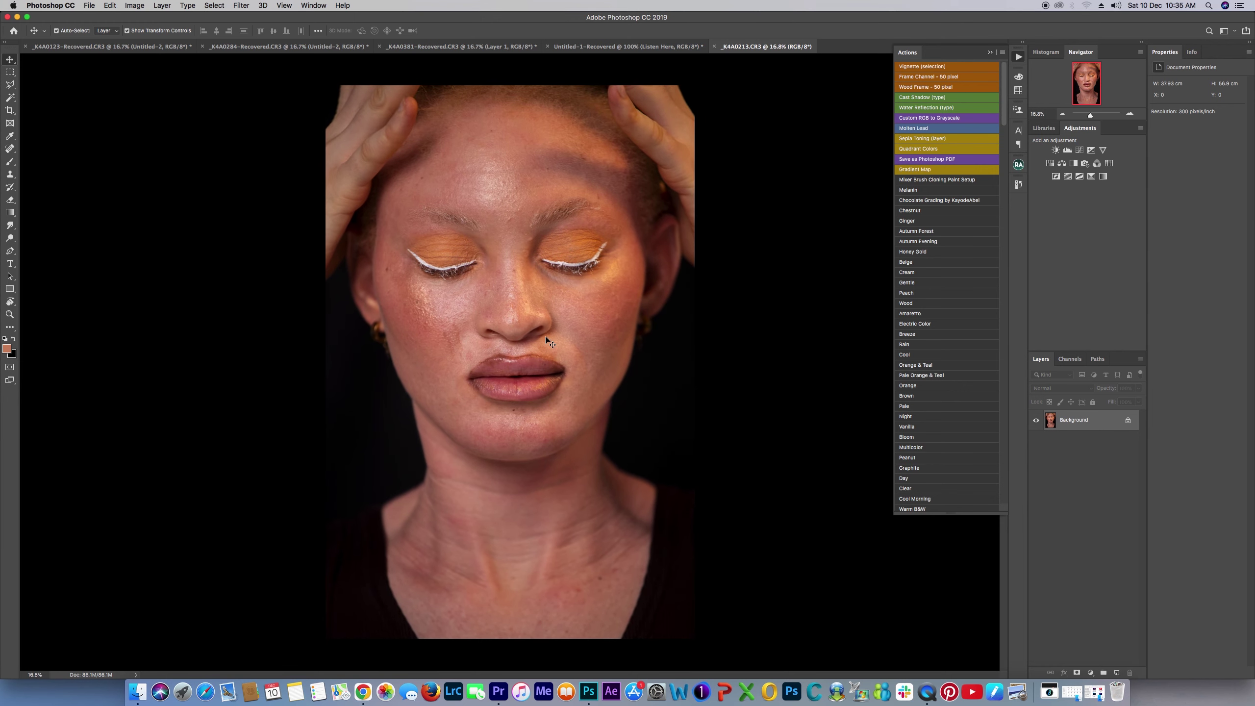
left_click(7, 349)
left_click_drag(676, 366, 661, 334)
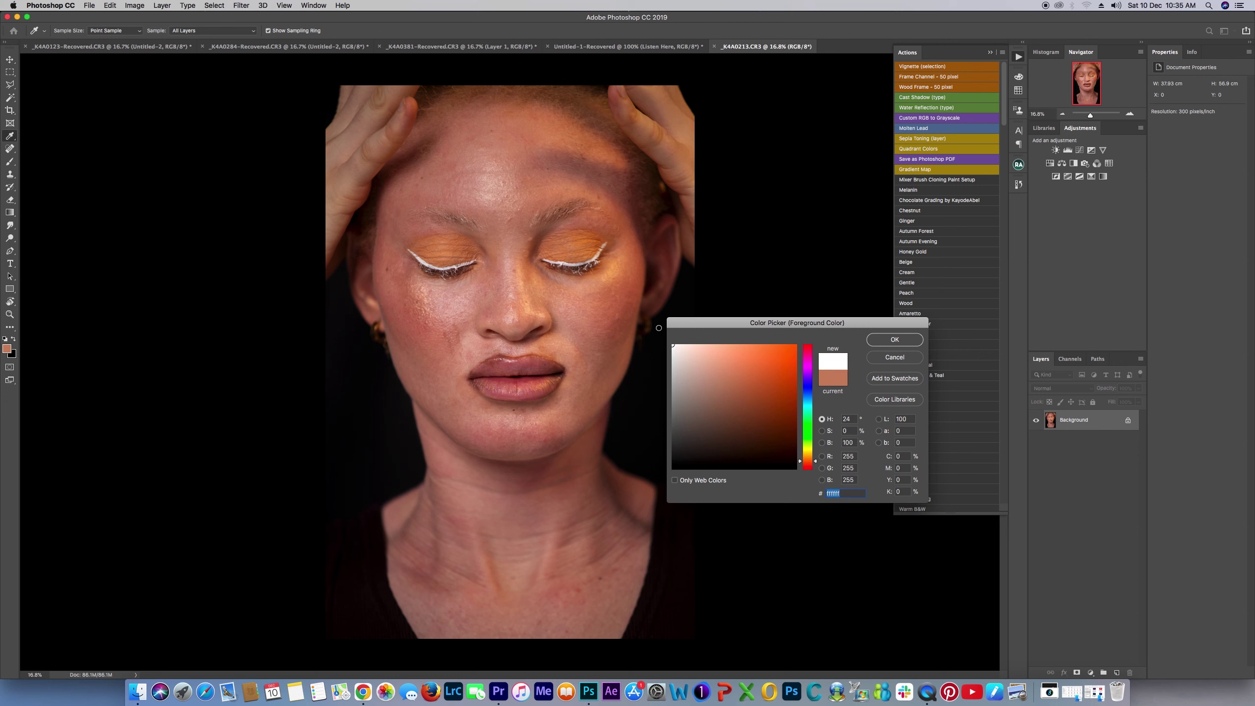
left_click(890, 340)
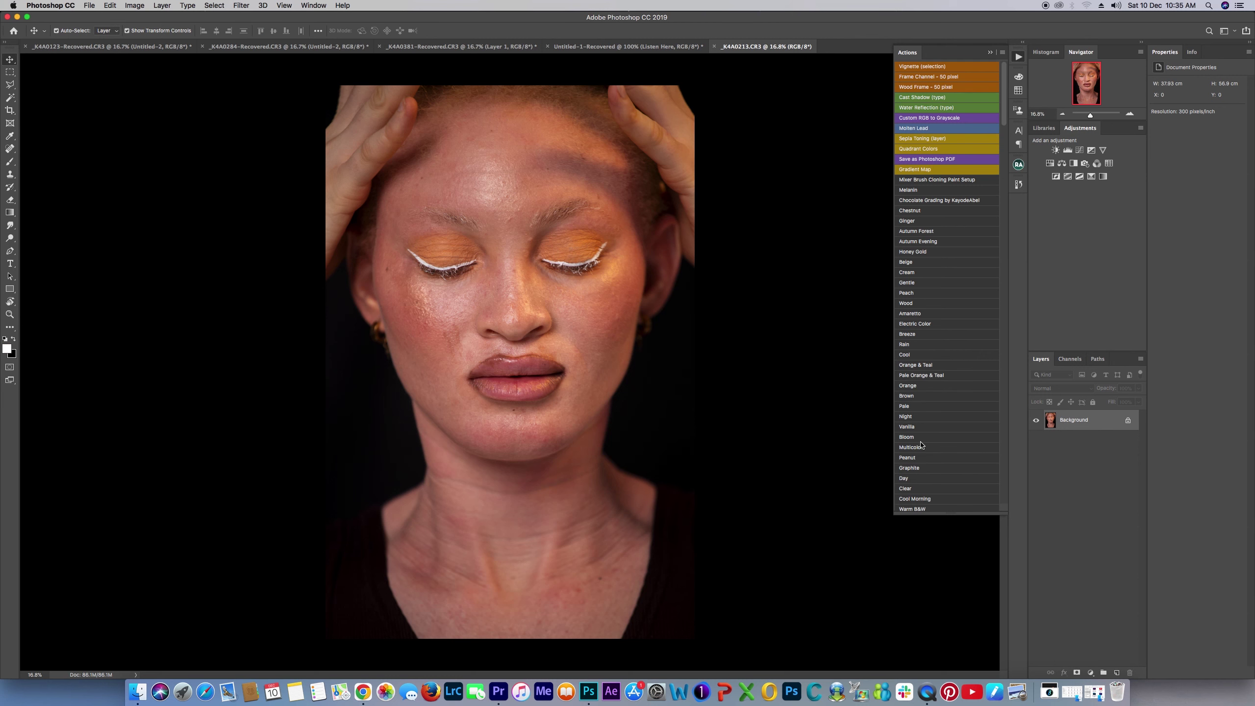
Select the Spot Healing Brush Tool and delete the duplicated Background copy layer.
left_click_drag(1107, 424, 1118, 671)
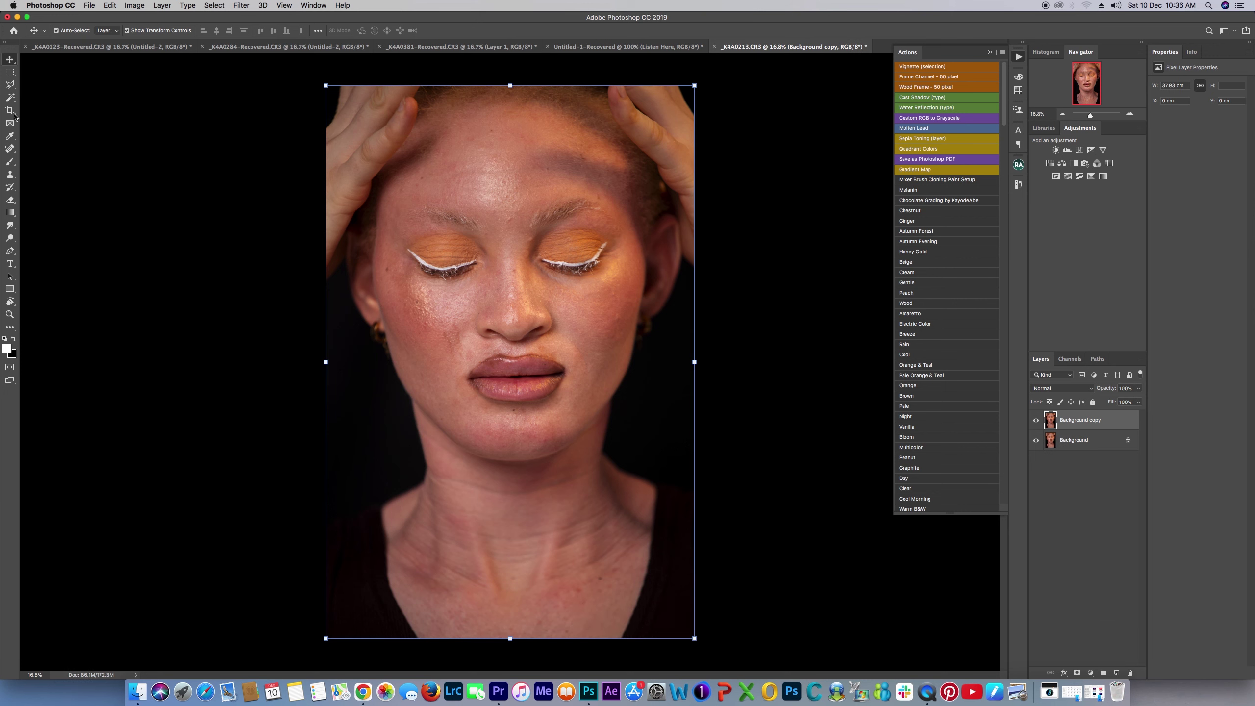
left_click(8, 151)
left_click(35, 148)
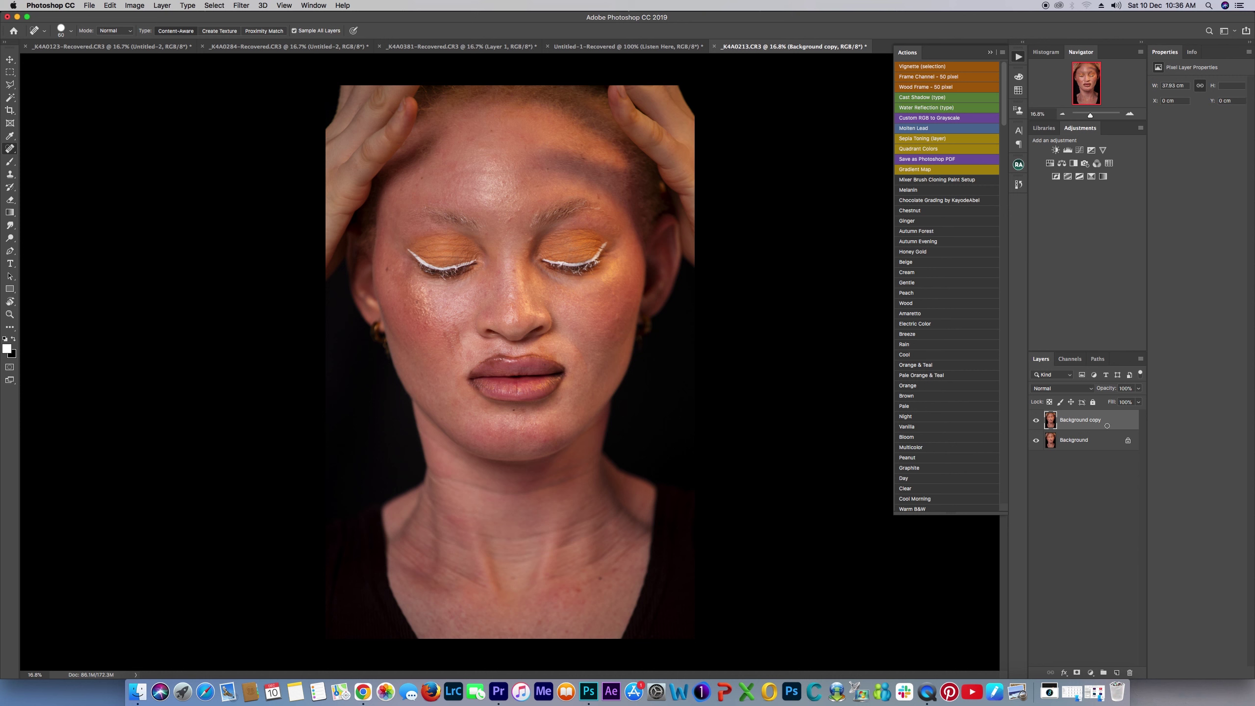
key("Delete")
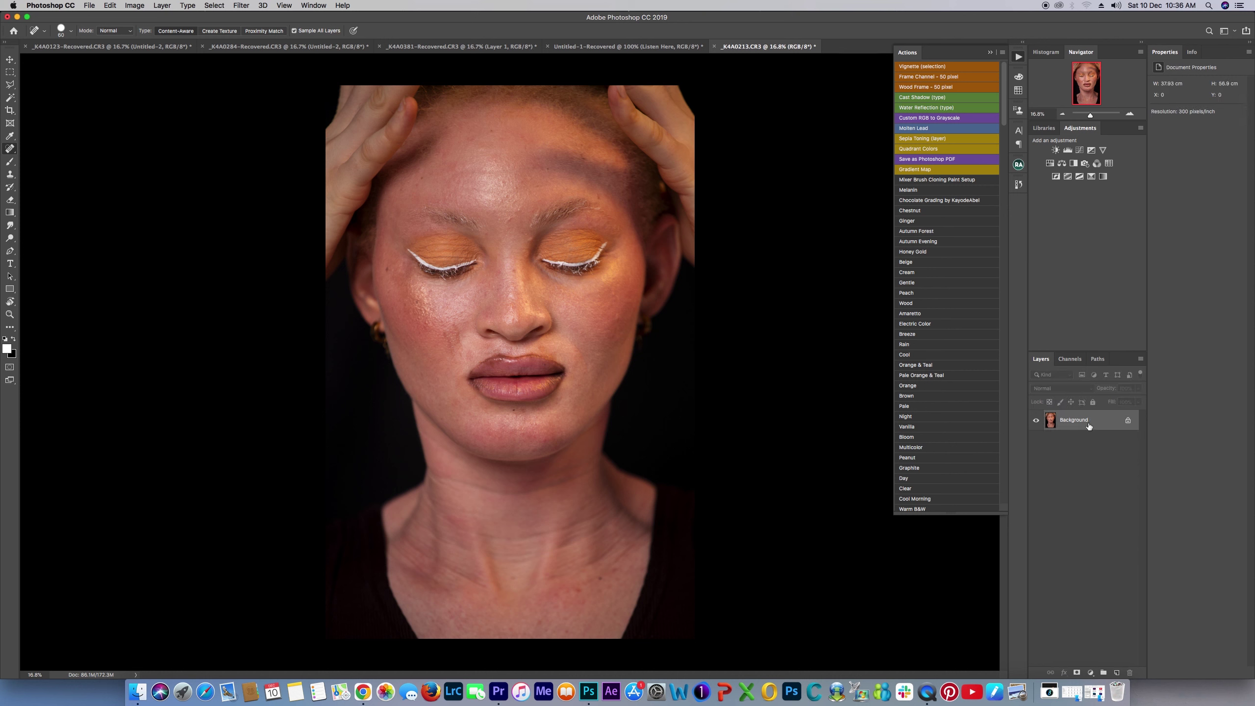
Add a new Layer 1 and heal spots above the left brow and on the left cheek.
left_click(1117, 672)
scroll(456, 186, "up", 2)
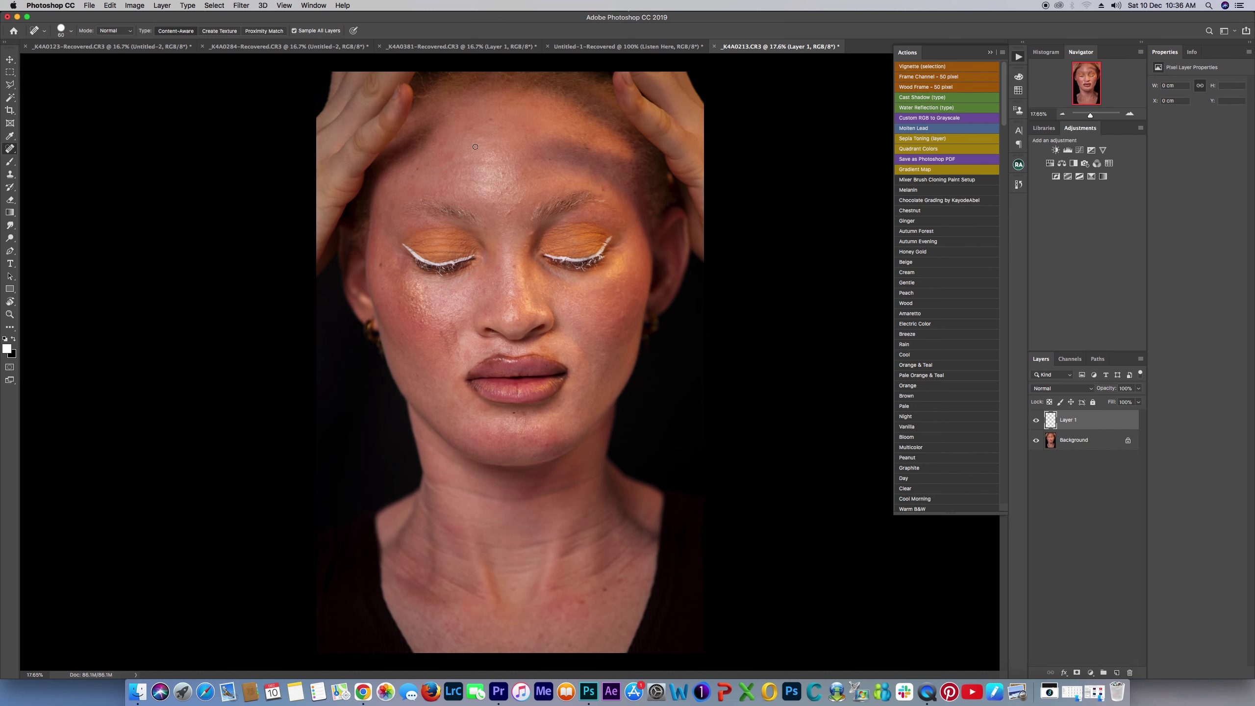
left_click(492, 119)
left_click(417, 169)
left_click(394, 178)
left_click(402, 171)
left_click(383, 263)
Heal the blemishes between the brows and across the forehead to the right temple.
left_click(529, 233)
left_click(507, 204)
left_click(519, 200)
left_click(506, 190)
left_click(501, 174)
left_click(548, 161)
left_click(542, 177)
left_click(587, 148)
left_click(600, 187)
left_click(633, 194)
Heal the spots on the right and left cheeks.
left_click(622, 317)
left_click(619, 293)
left_click(421, 321)
left_click(414, 298)
left_click(400, 298)
left_click(385, 288)
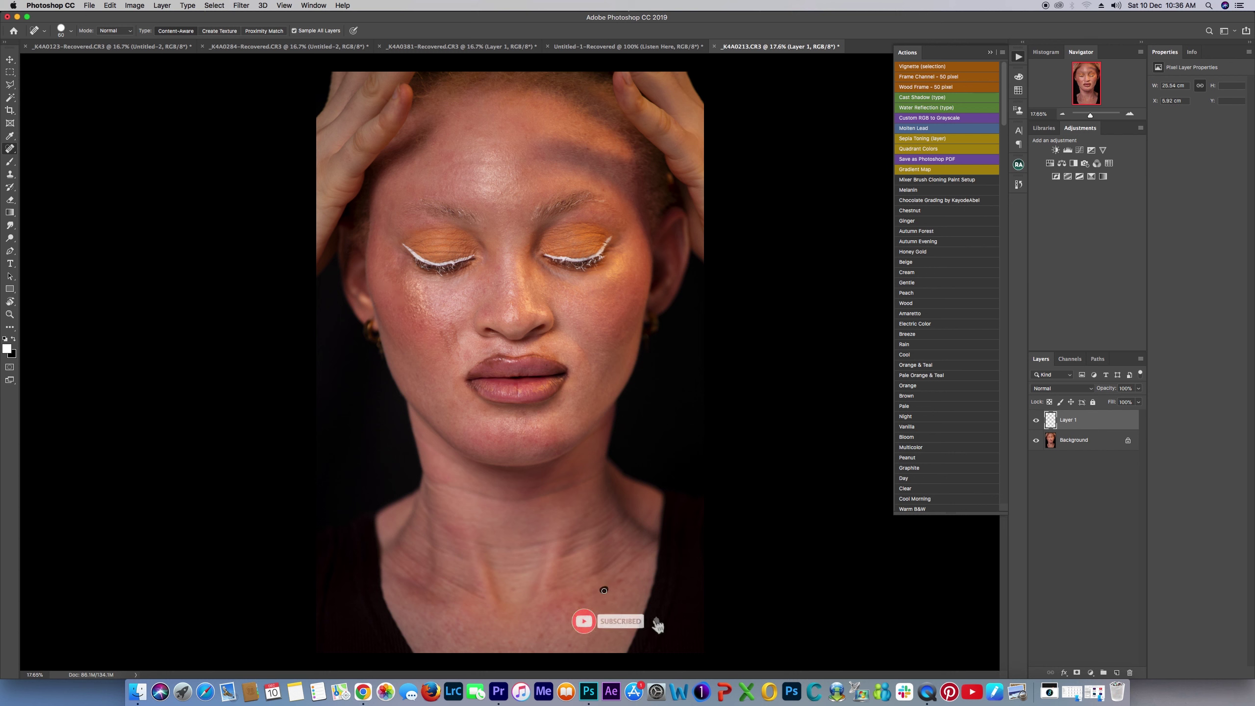
Smooth the neck creases and blemishes, then touch up remaining cheek and forehead spots.
left_click_drag(594, 576, 618, 560)
left_click(624, 568)
left_click_drag(571, 647, 569, 636)
left_click(543, 642)
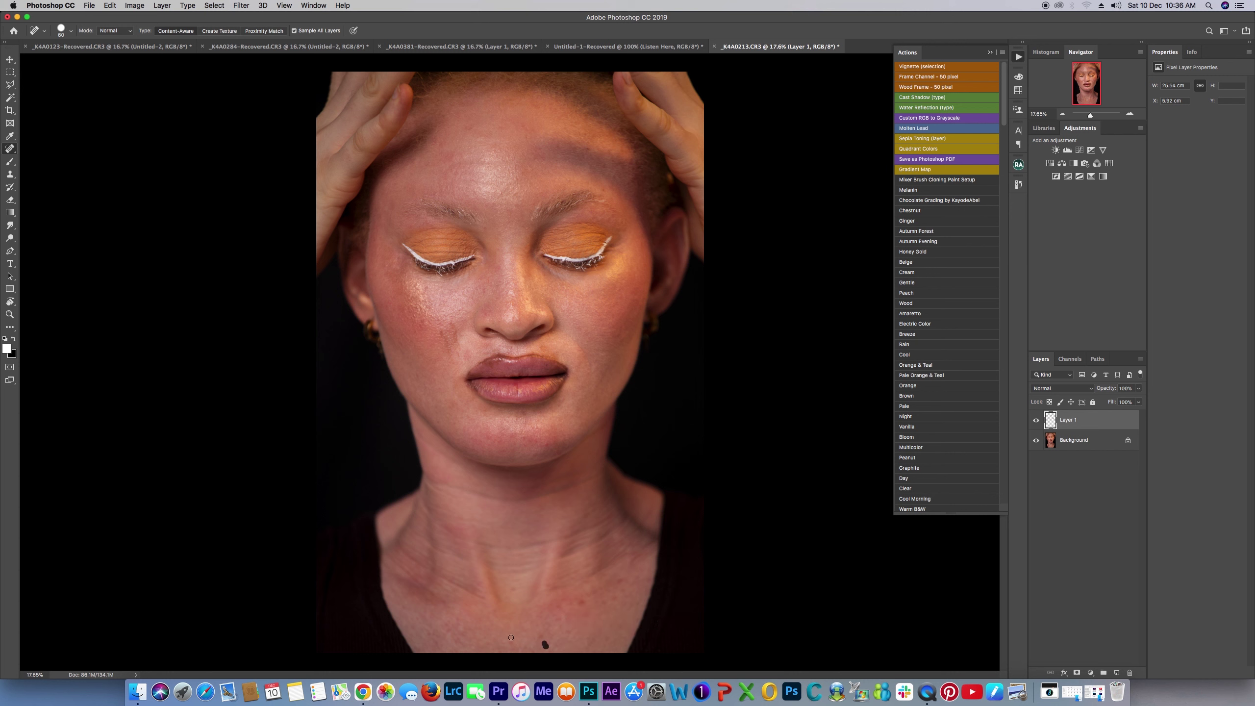
left_click(514, 588)
left_click_drag(446, 582, 475, 597)
left_click_drag(576, 604, 583, 616)
left_click(451, 324)
left_click(589, 148)
left_click(602, 189)
Toggle Layer 1's visibility to compare the retouched skin with the original.
left_click(1037, 420)
left_click(1036, 420)
left_click(1037, 422)
left_click(1036, 422)
left_click(1037, 422)
left_click(1036, 421)
left_click(1019, 166)
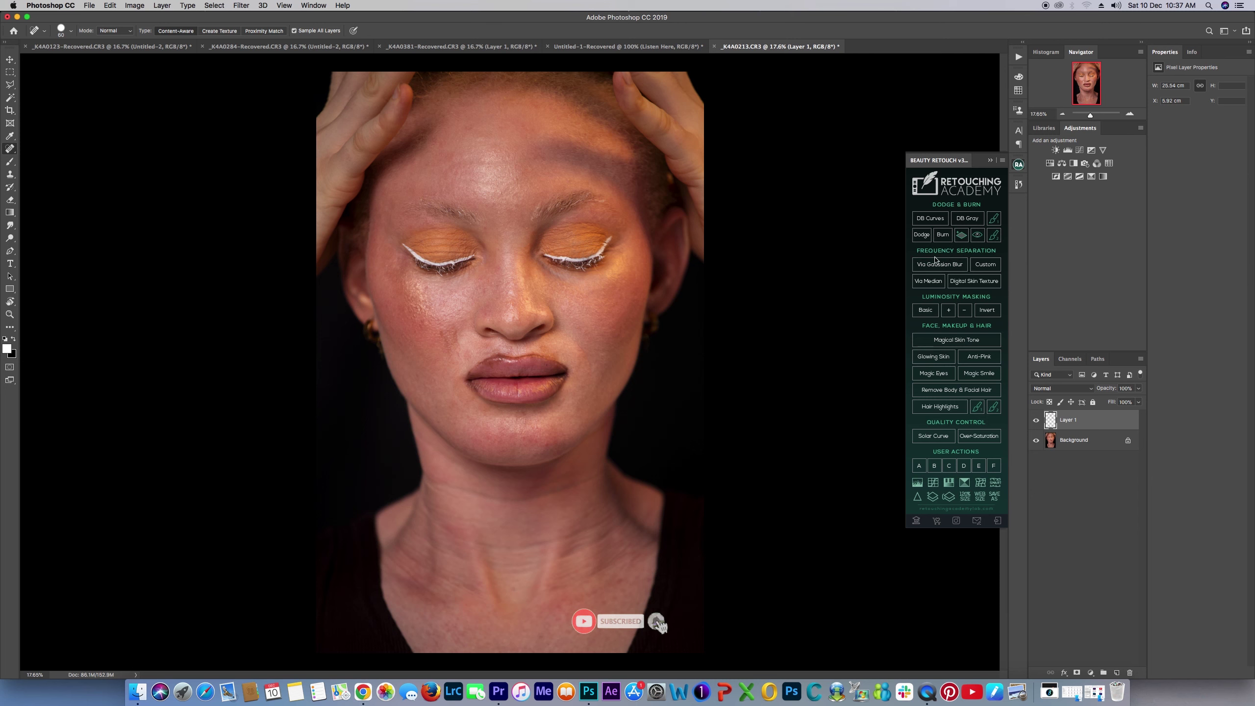
left_click(1019, 56)
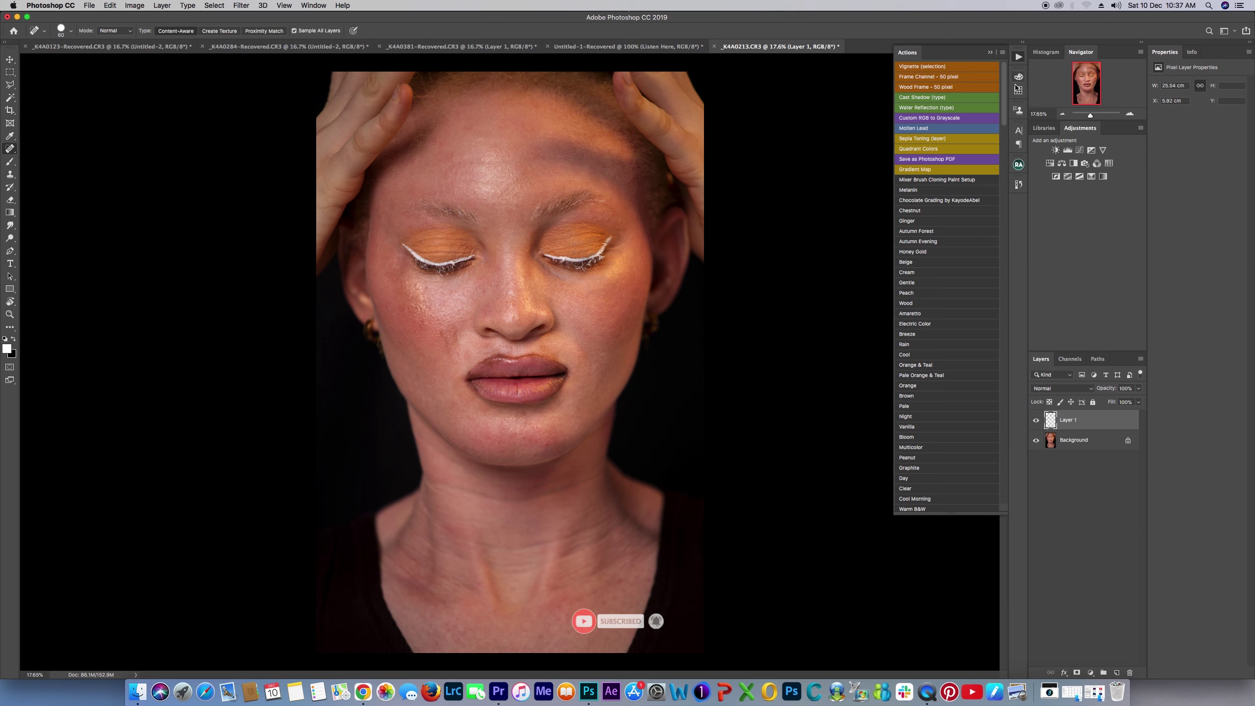
mouse_move(1003, 114)
left_mouse_down()
mouse_move(990, 293)
mouse_move(1002, 208)
mouse_move(1002, 499)
mouse_move(1013, 108)
left_mouse_up()
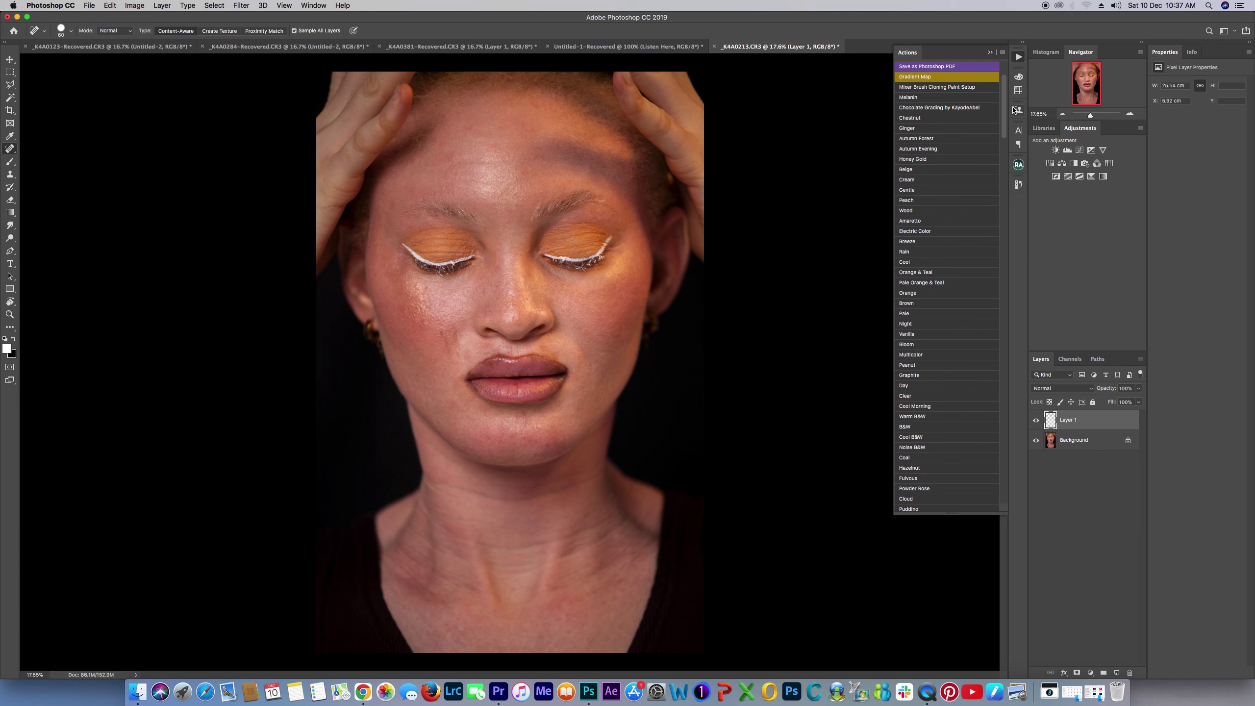
left_click(1018, 164)
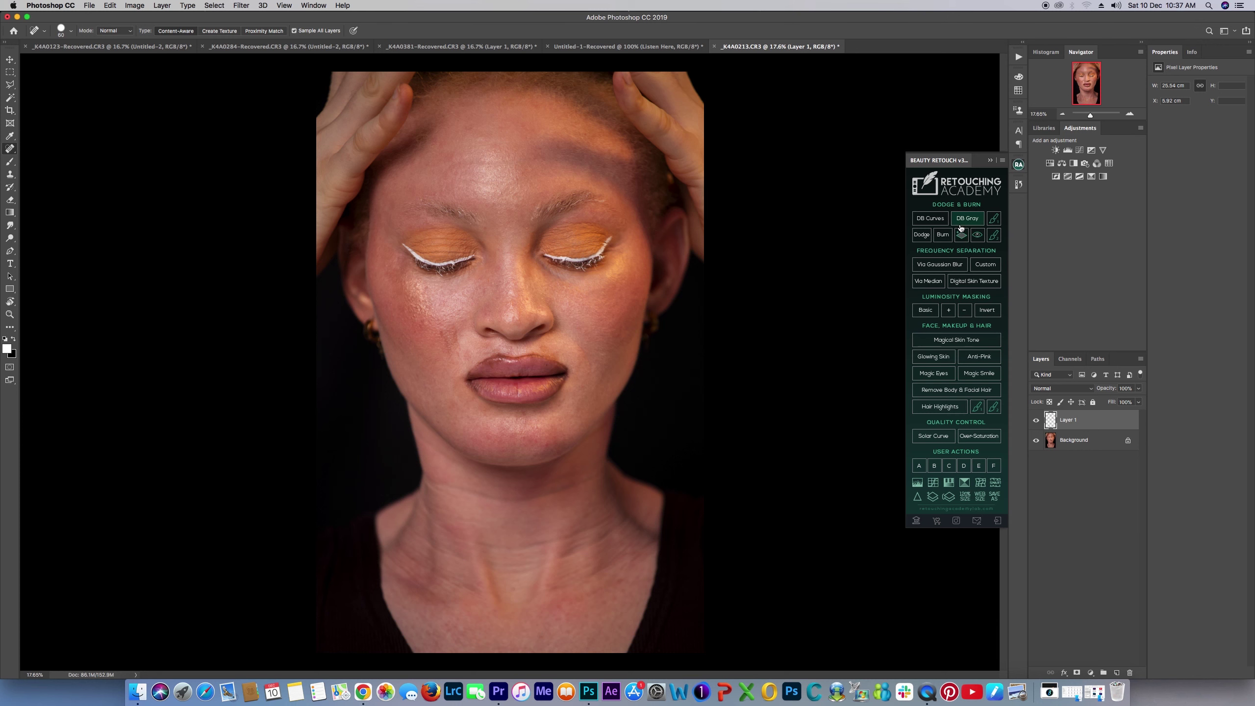
Run the Via Gaussian Blur frequency separation with a 13-pixel blur radius.
left_click(935, 266)
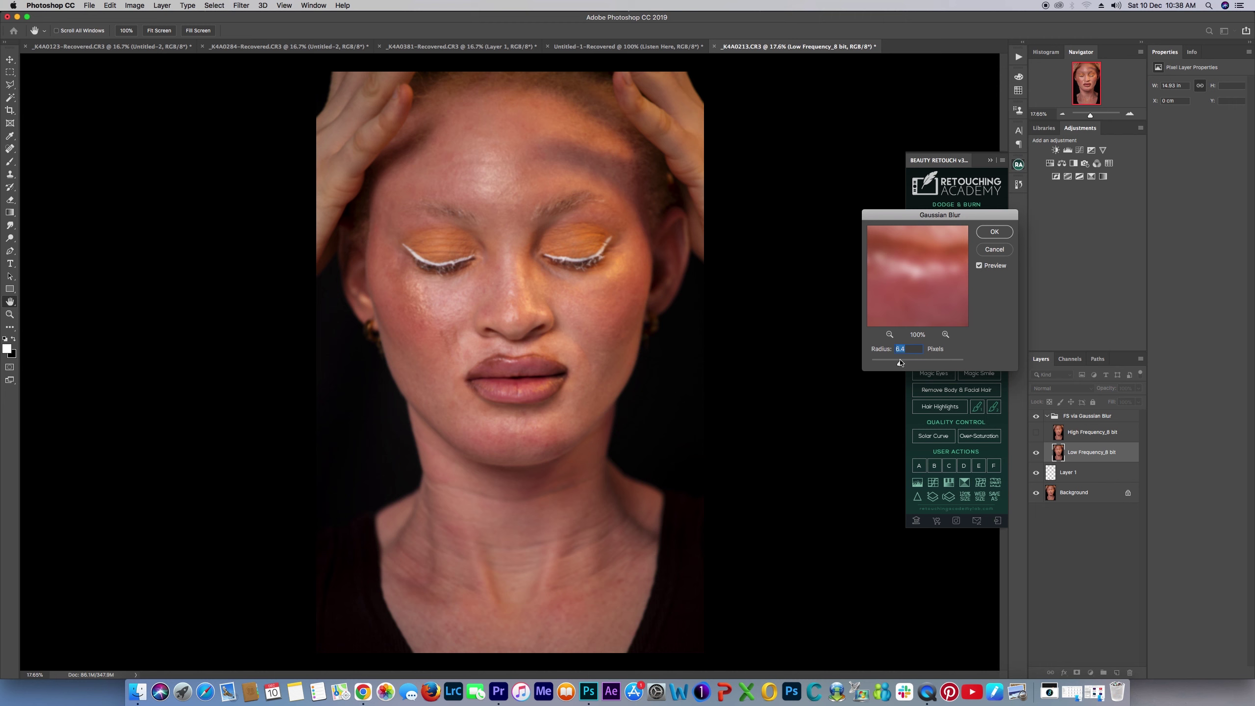
type("12")
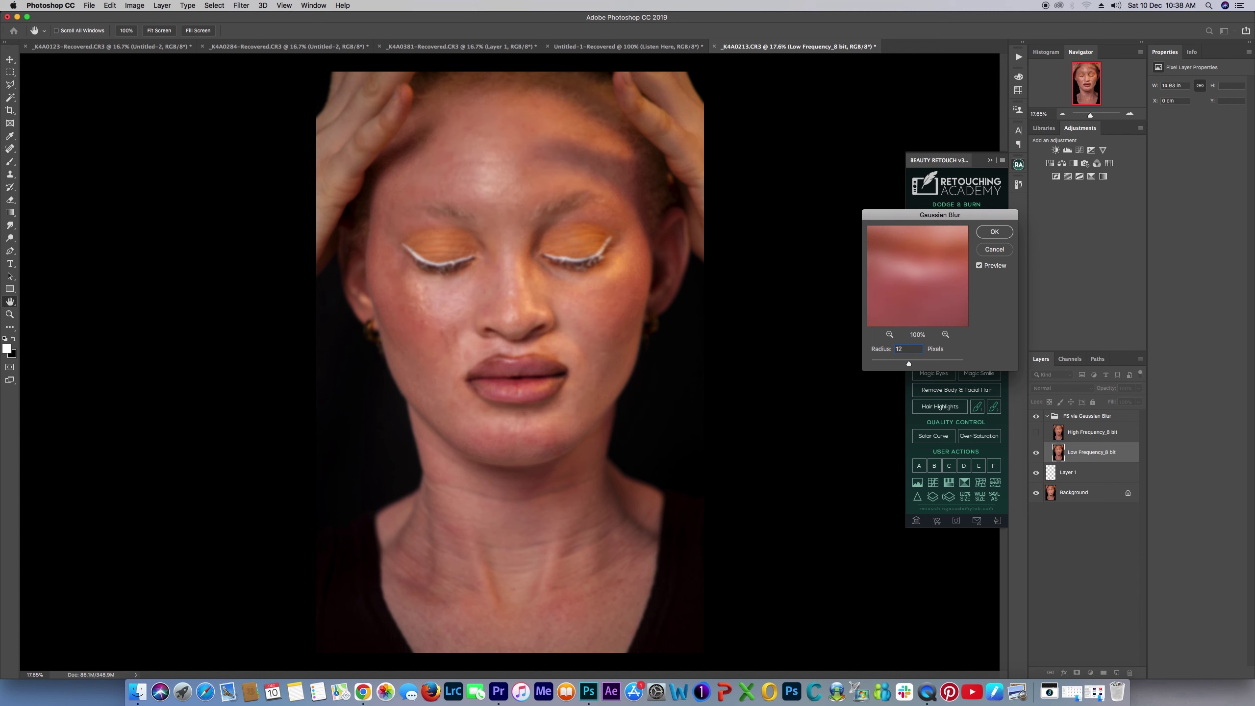
key("BackSpace")
Confirm the blur, hide High Frequency: Texture, and set a Mixer Brush sampling all layers.
left_click(995, 232)
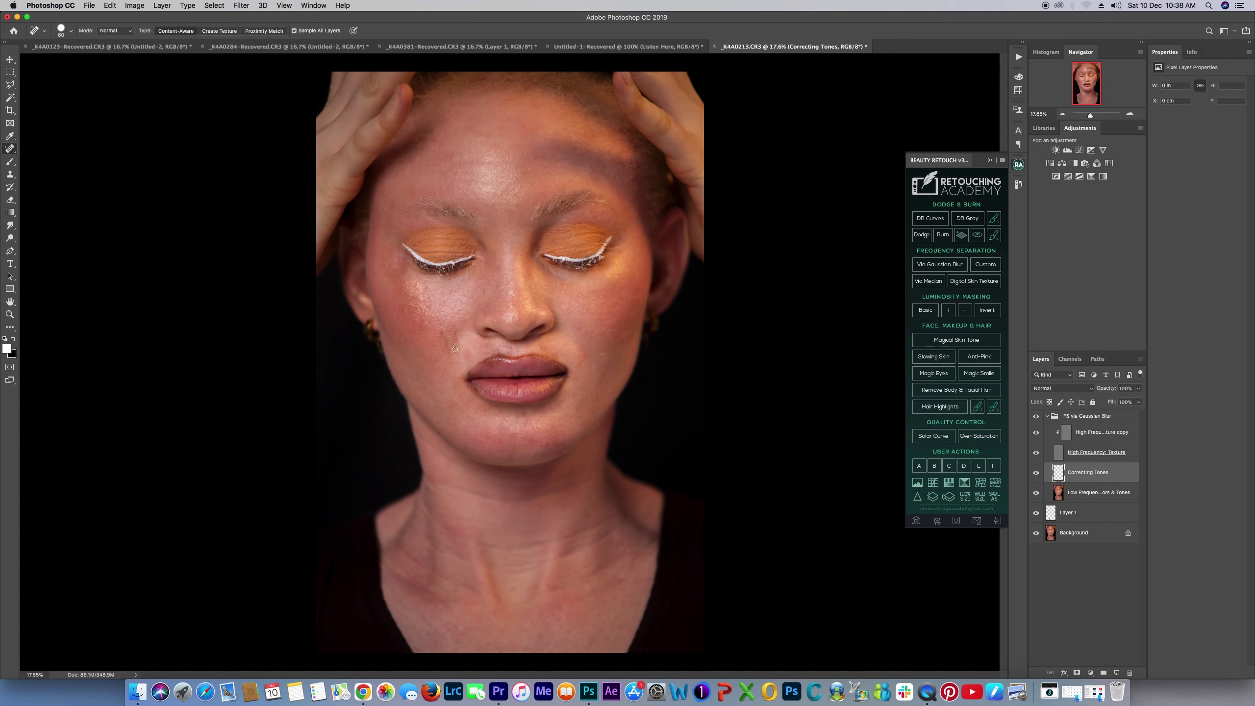
left_click(1037, 453)
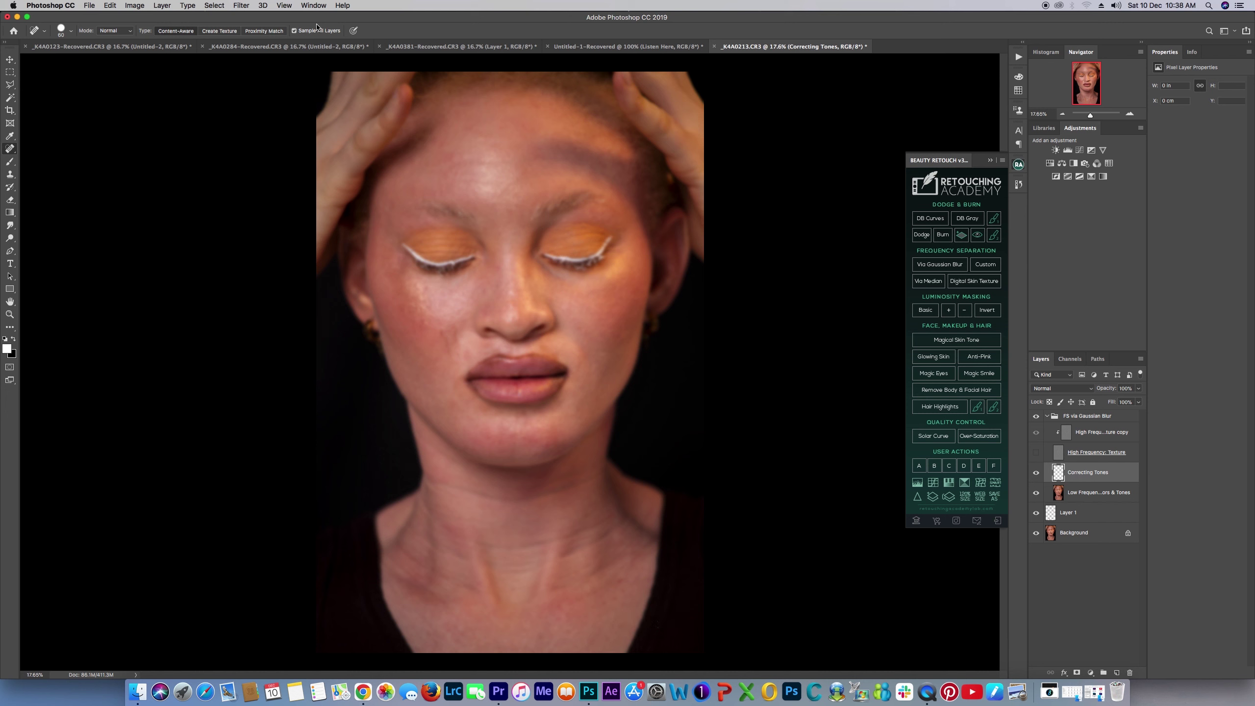
left_click(10, 161)
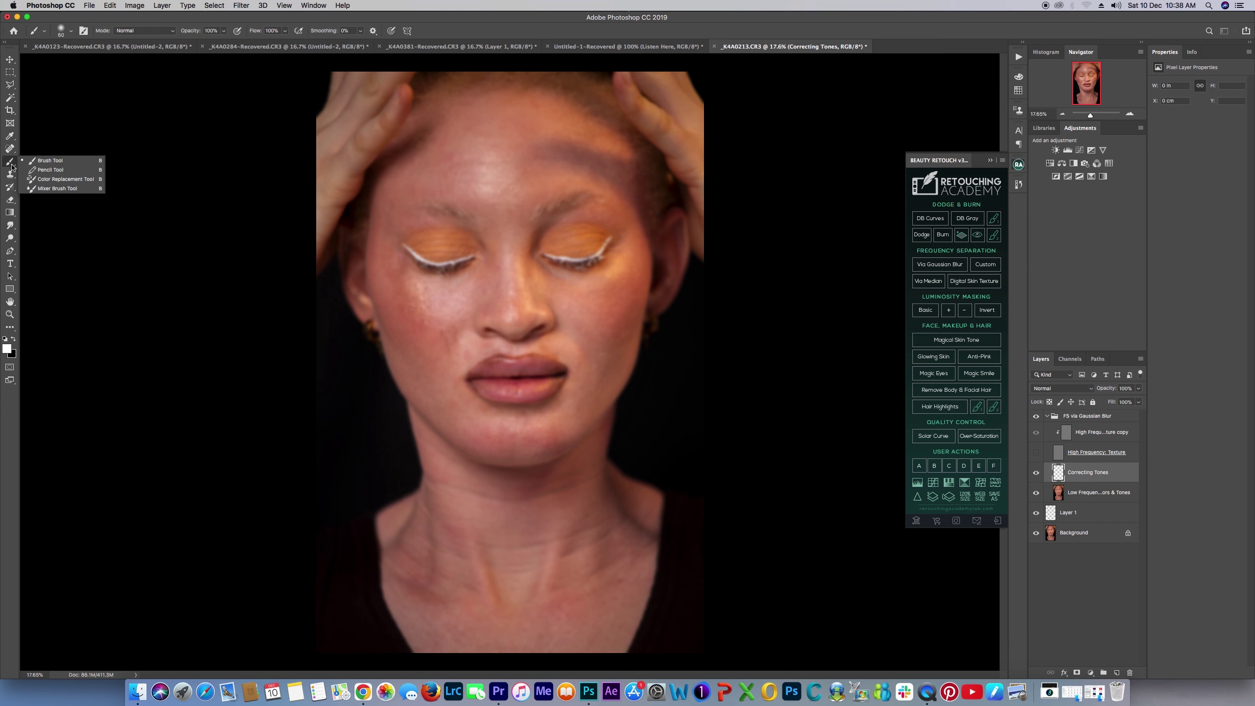
left_click(35, 189)
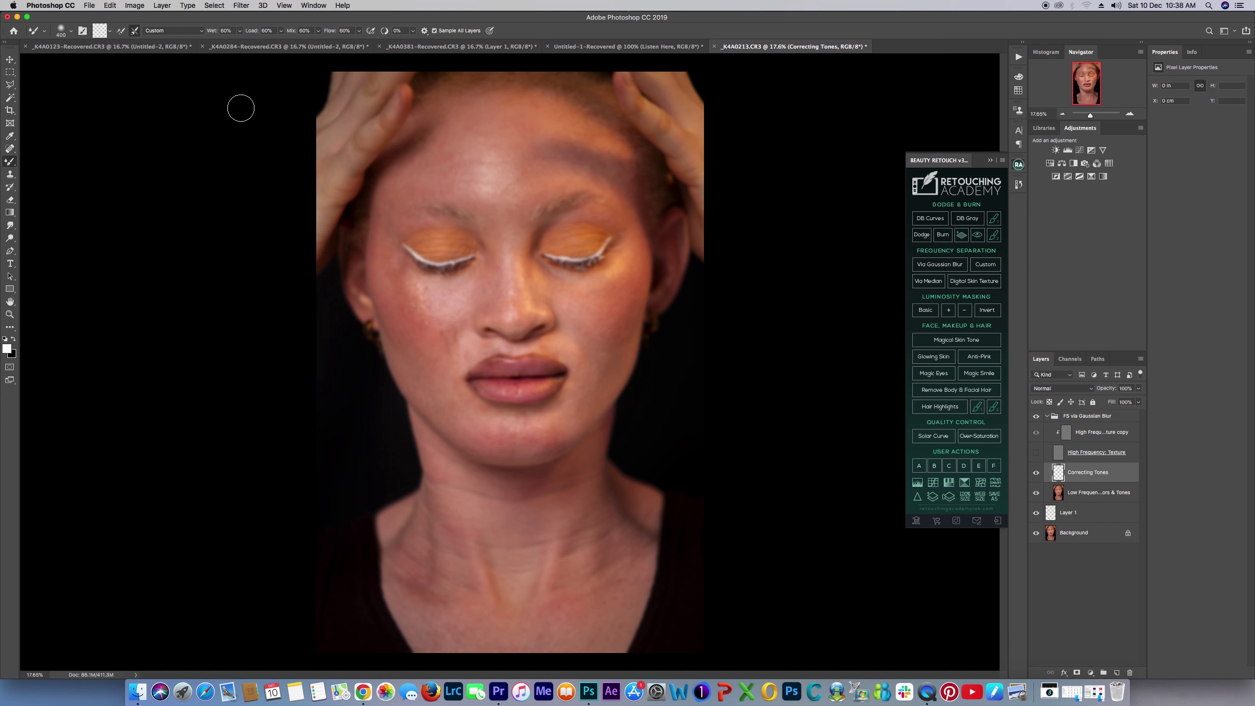
left_click(435, 31)
scroll(504, 257, "down", 1)
scroll(504, 258, "down", 2)
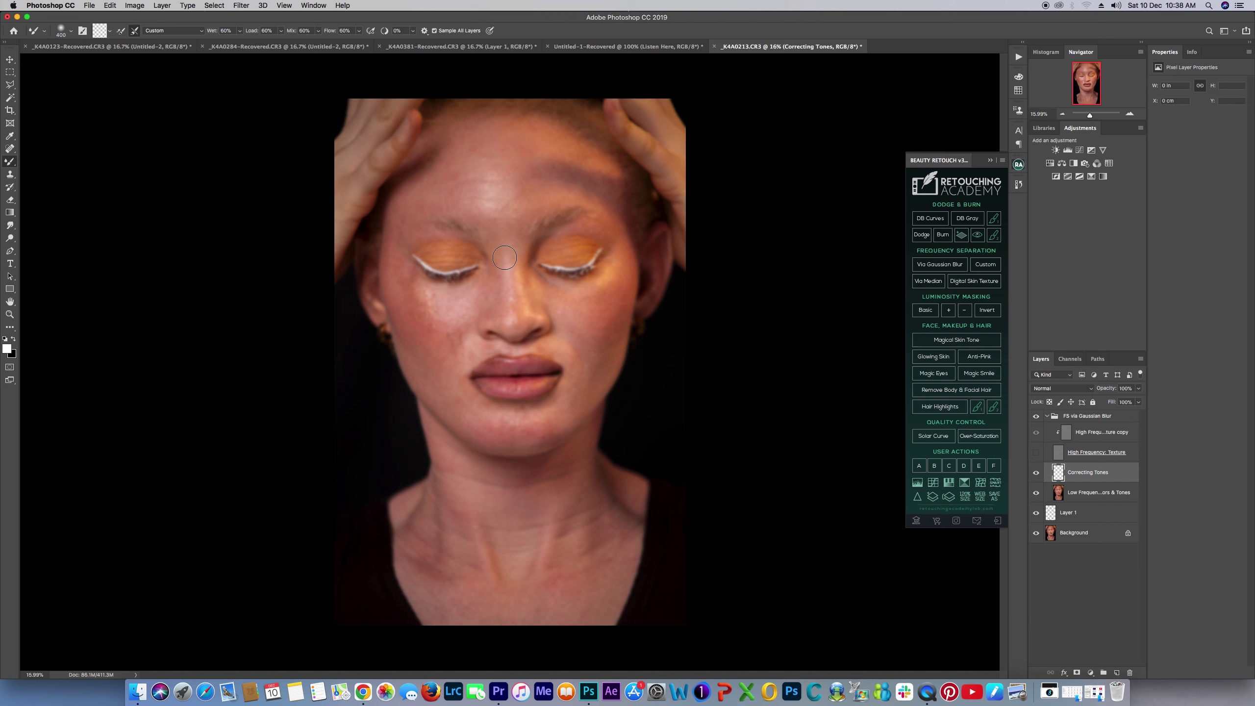
Blend the bright and dark patches on the forehead with the Mixer Brush.
key("bracketright")
key("bracketright")
mouse_move(485, 183)
left_mouse_down()
mouse_move(449, 181)
mouse_move(483, 136)
mouse_move(468, 147)
mouse_move(516, 138)
mouse_move(501, 181)
mouse_move(509, 211)
mouse_move(433, 183)
mouse_move(453, 158)
mouse_move(412, 200)
mouse_move(427, 183)
mouse_move(454, 200)
mouse_move(430, 212)
mouse_move(409, 203)
mouse_move(407, 240)
mouse_move(401, 228)
mouse_move(501, 167)
mouse_move(449, 153)
left_mouse_up()
key("bracketright")
key("bracketleft")
key("bracketleft")
key("bracketright")
key("bracketright")
mouse_move(489, 186)
left_mouse_down()
mouse_move(526, 185)
mouse_move(516, 192)
mouse_move(502, 154)
left_mouse_up()
Soften the skin tone beside the left eye and the blemished cheek beside the nostril.
key("bracketright")
mouse_move(531, 158)
left_mouse_down()
mouse_move(556, 172)
mouse_move(560, 187)
mouse_move(513, 201)
mouse_move(504, 222)
mouse_move(467, 207)
left_mouse_up()
key("bracketleft")
key("bracketleft")
left_click_drag(398, 269, 400, 277)
key("bracketright")
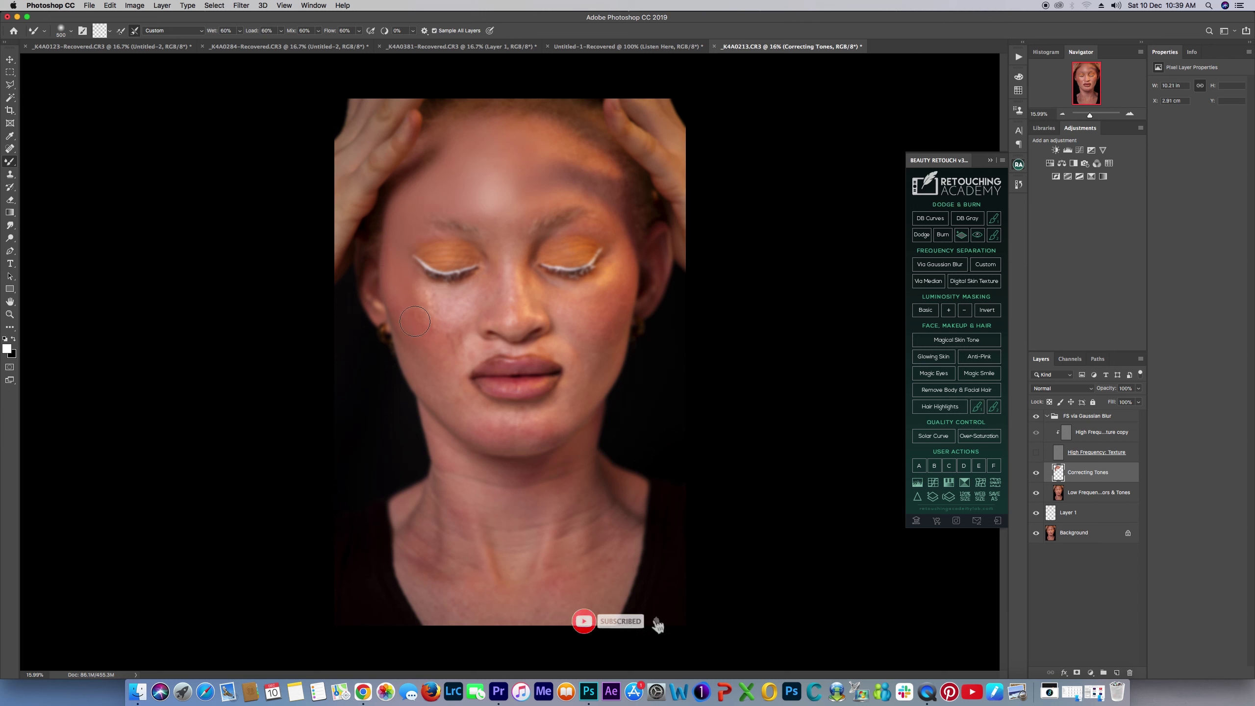
key("bracketleft")
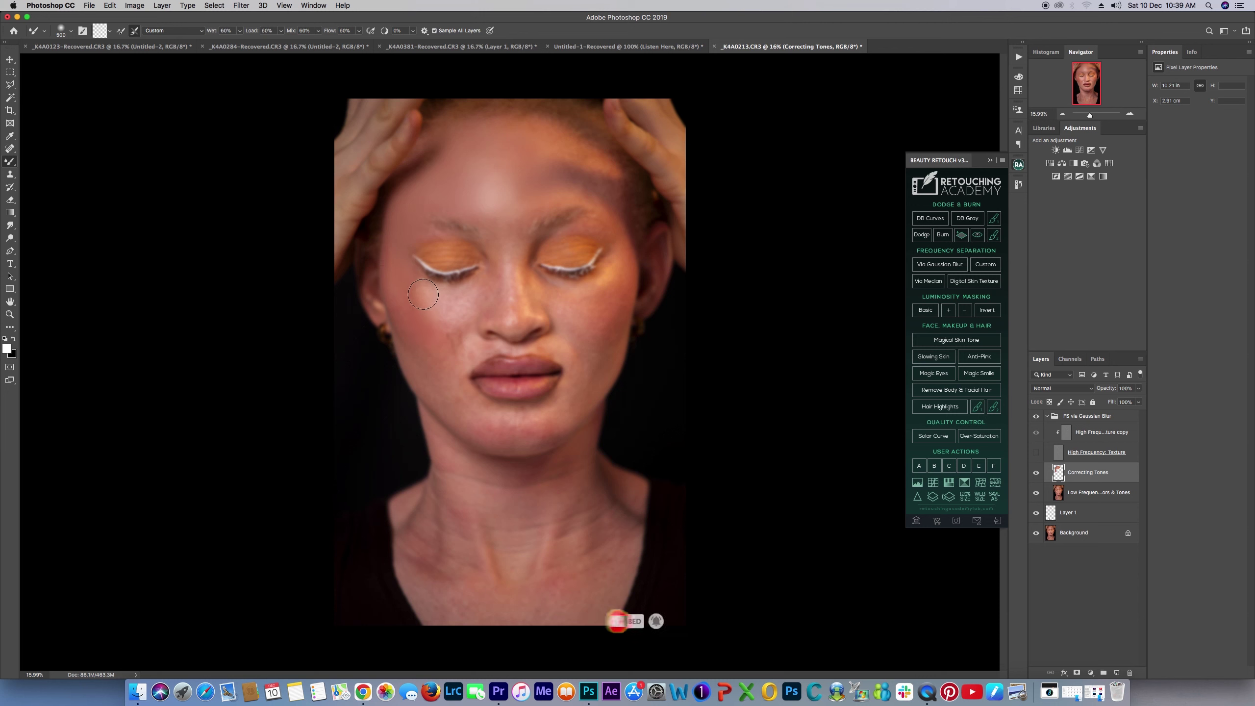
key("bracketright")
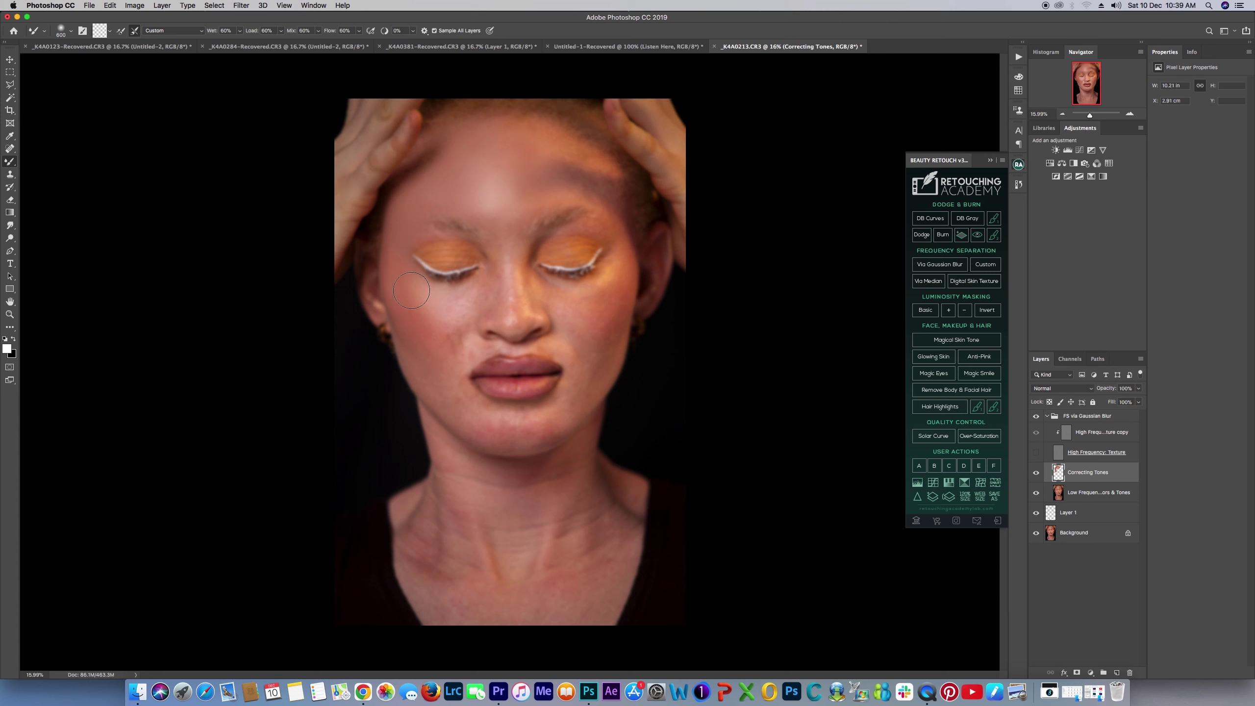
mouse_move(468, 301)
left_mouse_down()
mouse_move(443, 363)
mouse_move(420, 357)
left_mouse_up()
Blend tones from the lower cheek to under the eye, checking against the texture layer.
key("bracketright")
key("bracketright")
key("bracketright")
mouse_move(450, 393)
left_mouse_down()
mouse_move(429, 373)
mouse_move(448, 352)
mouse_move(452, 308)
left_mouse_up()
Smooth the cheek near the nose, toggling High Frequency: Texture to compare.
key("bracketright")
mouse_move(451, 365)
left_mouse_down()
mouse_move(459, 341)
mouse_move(451, 350)
left_mouse_up()
left_click(1036, 453)
left_click(1036, 453)
key("bracketright")
key("bracketleft")
key("bracketleft")
key("bracketleft")
mouse_move(586, 308)
left_mouse_down()
mouse_move(537, 280)
mouse_move(581, 295)
mouse_move(615, 271)
mouse_move(592, 341)
mouse_move(569, 329)
mouse_move(578, 383)
left_mouse_up()
key("bracketright")
key("bracketright")
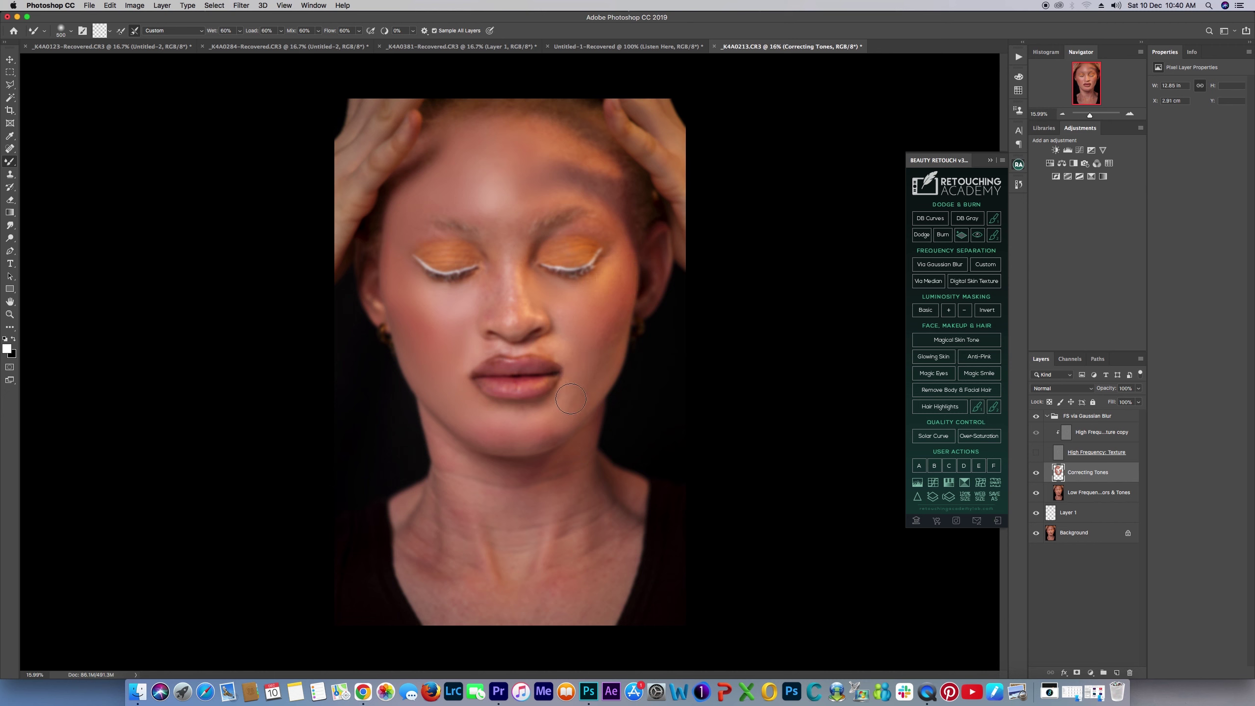
key("bracketright")
key("bracketright")
key("bracketleft")
key("bracketleft")
key("bracketleft")
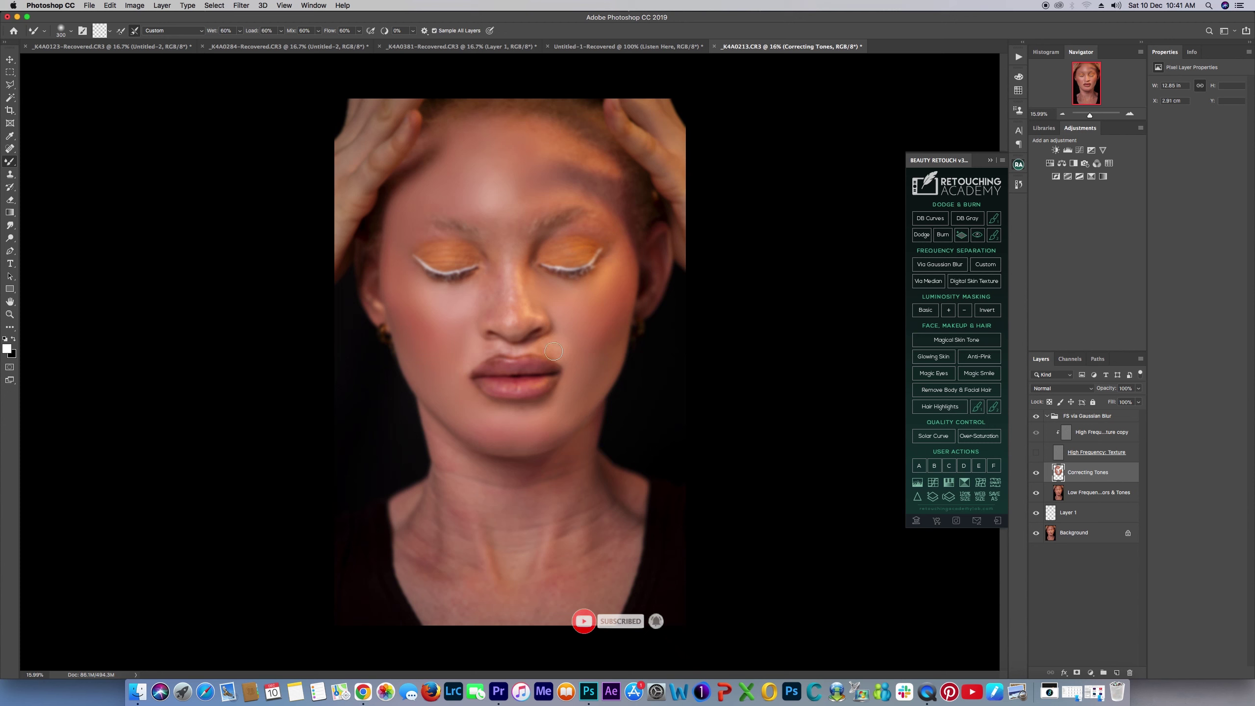
left_click(1036, 452)
left_click(1037, 452)
key("bracketright")
key("bracketright")
key("bracketright")
key("bracketleft")
key("bracketleft")
key("bracketleft")
key("bracketleft")
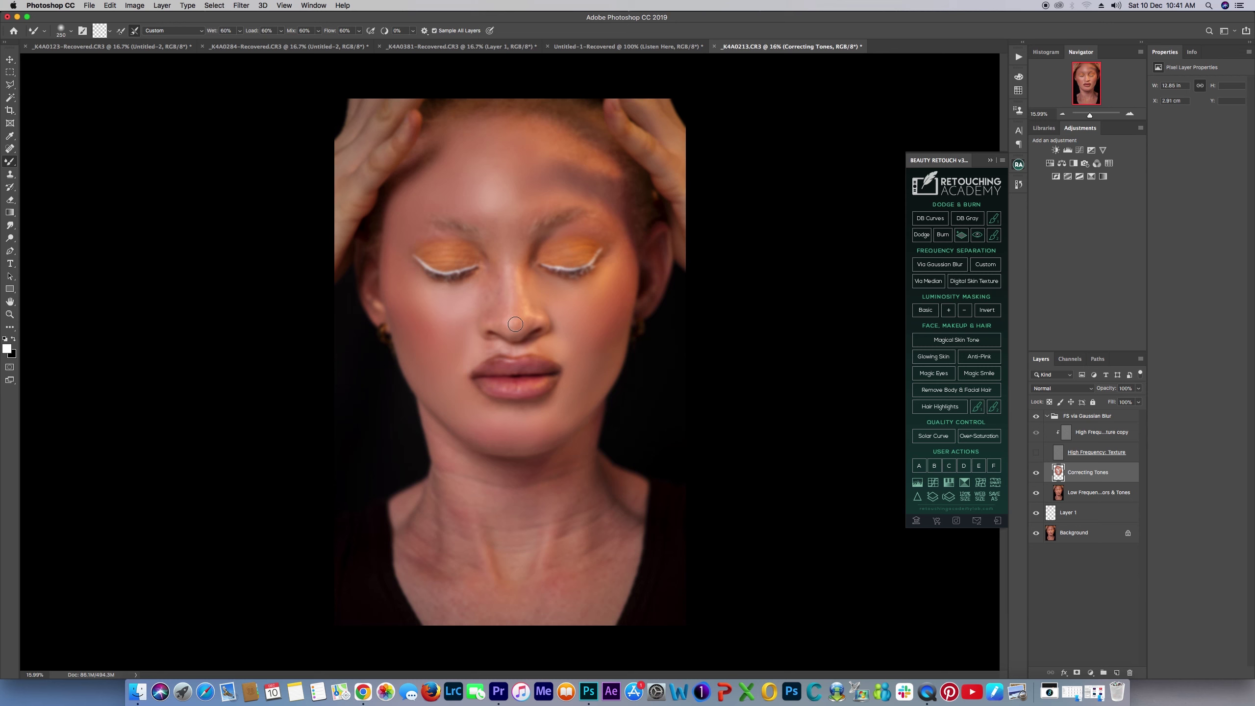
Rotate the canvas view sideways and return to a smaller Mixer Brush.
left_click_drag(10, 301, 48, 311)
mouse_move(588, 207)
left_mouse_down()
mouse_move(381, 268)
mouse_move(371, 257)
left_mouse_up()
key("b")
key("bracketleft")
key("bracketleft")
key("bracketleft")
key("bracketleft")
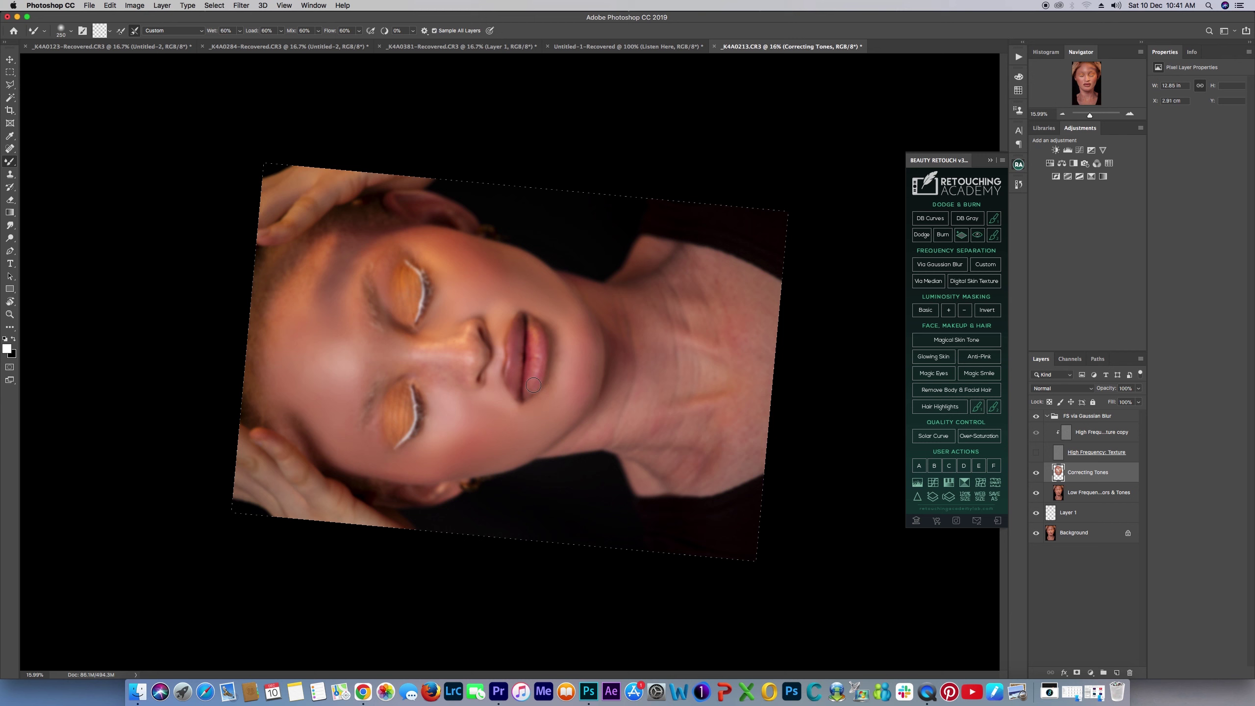
Zoom in on the neck and blend its tones, the dark collar spot and yellowish spot.
key("bracketright")
key("super+equal")
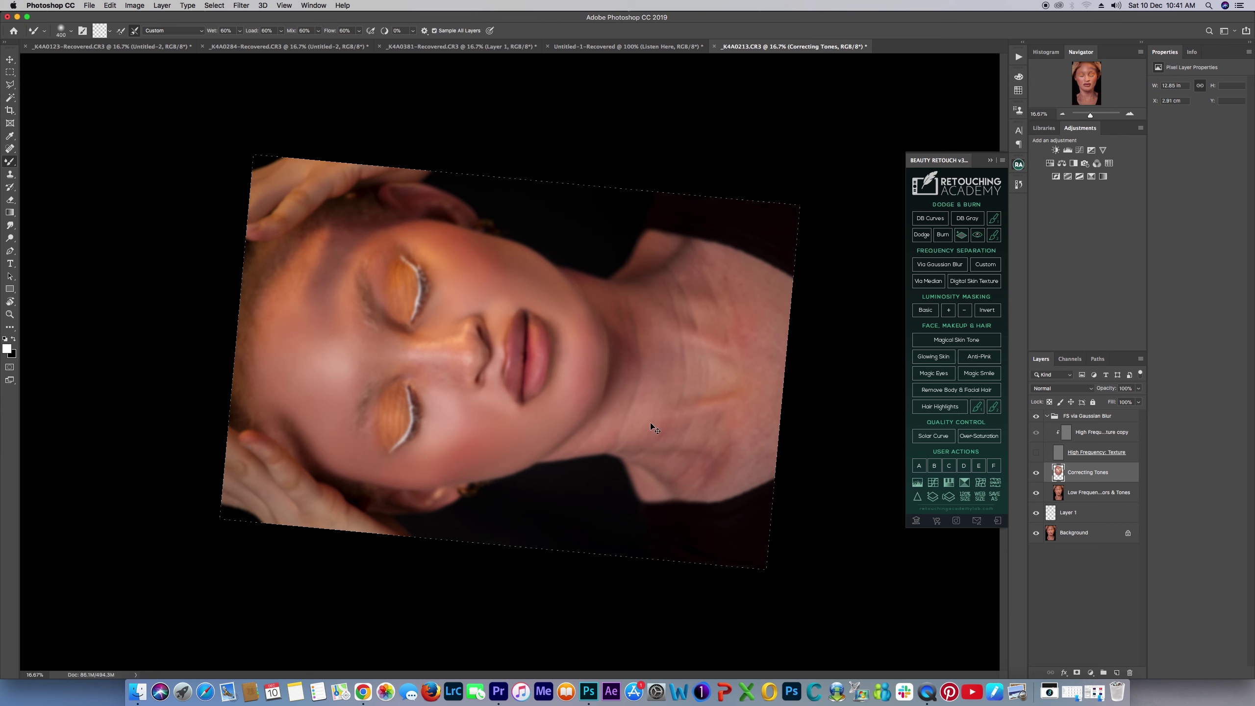
key("super+equal")
scroll(633, 445, "right", 5)
key("bracketright")
key("bracketright")
key("bracketright")
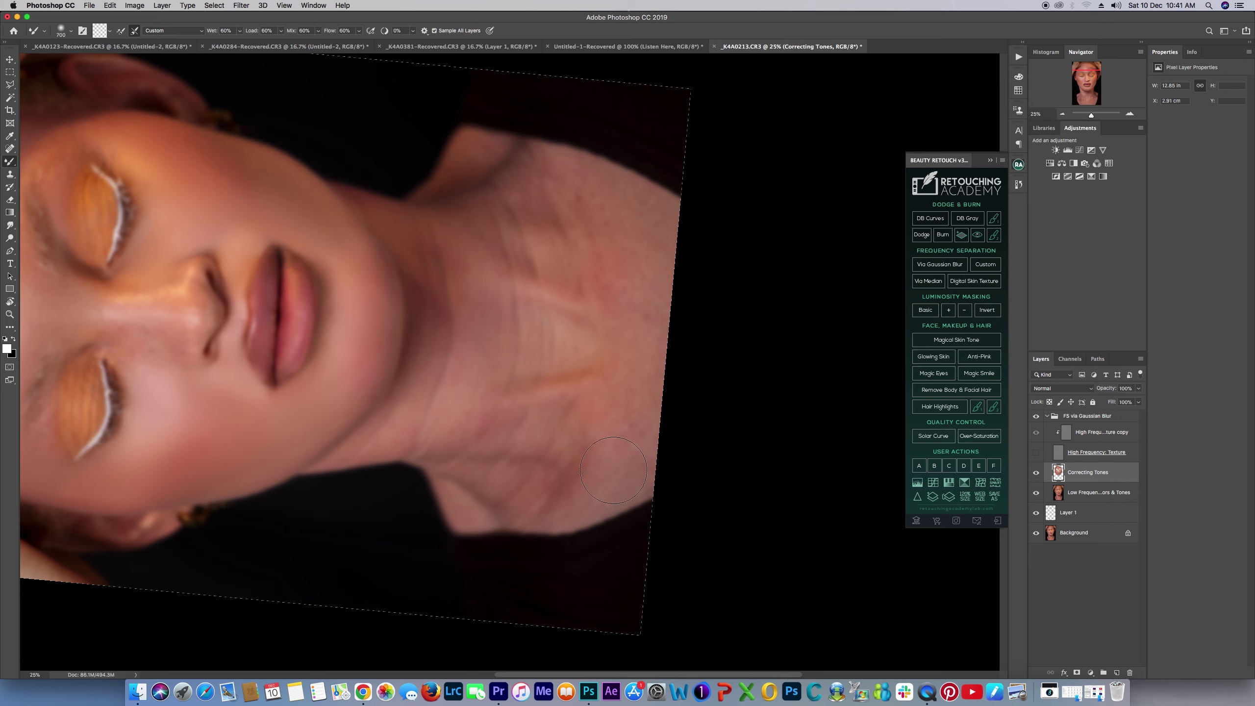
key("super+minus")
key("super+minus")
key("super+minus")
key("super+equal")
key("super+equal")
key("bracketright")
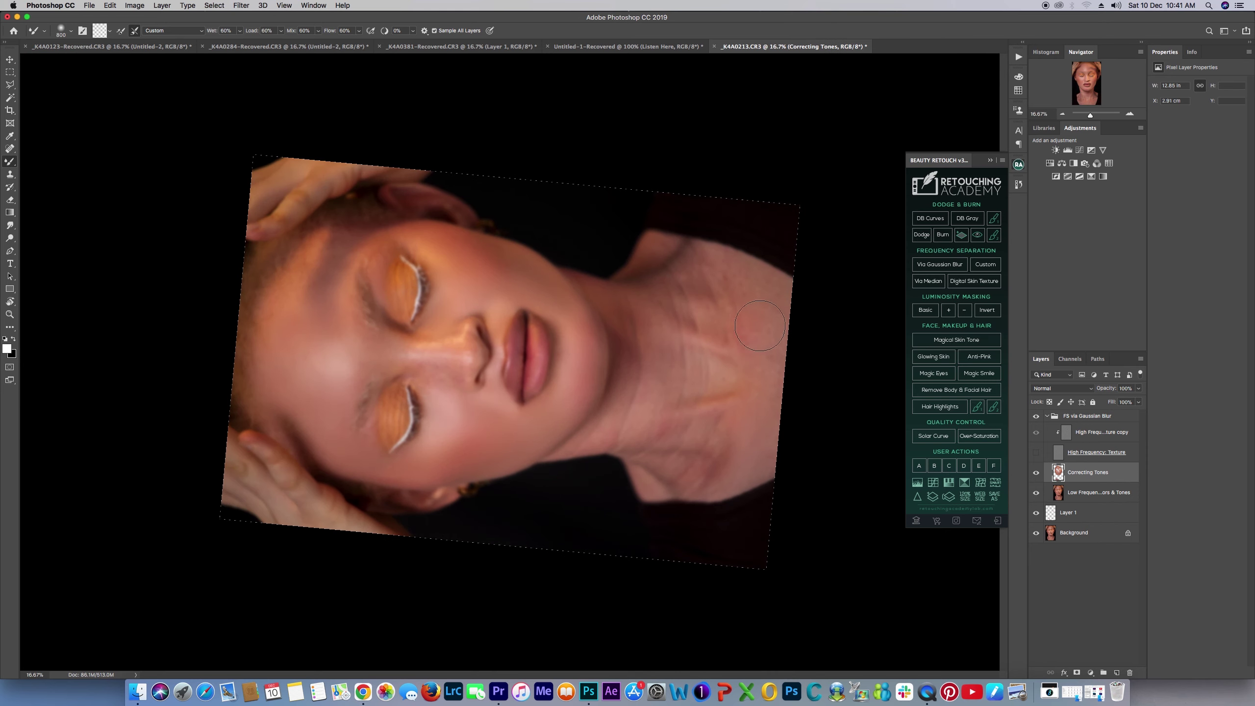
mouse_move(738, 289)
left_mouse_down()
mouse_move(712, 254)
mouse_move(770, 287)
mouse_move(774, 304)
mouse_move(745, 319)
left_mouse_up()
left_click_drag(713, 477, 719, 438)
mouse_move(717, 389)
left_mouse_down()
mouse_move(701, 399)
mouse_move(736, 388)
mouse_move(736, 456)
left_mouse_up()
key("bracketright")
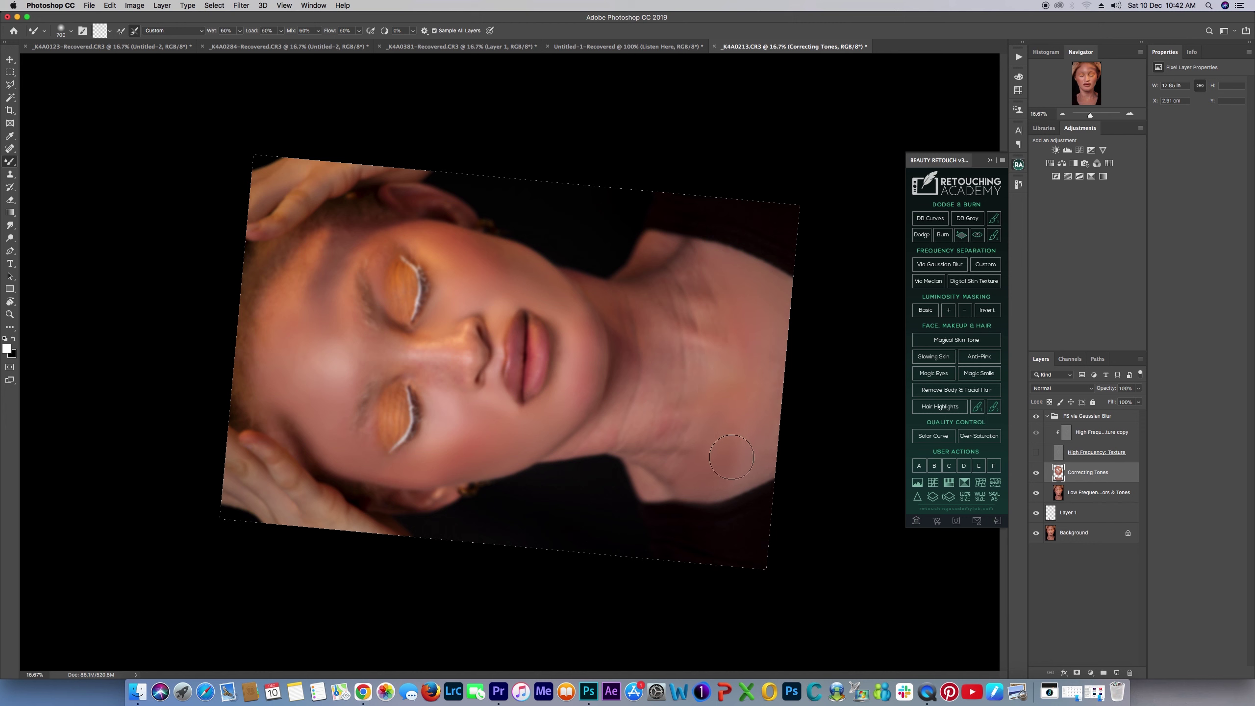
key("bracketleft")
Reset the canvas rotation to 0° and return to the Mixer Brush.
left_click(10, 301)
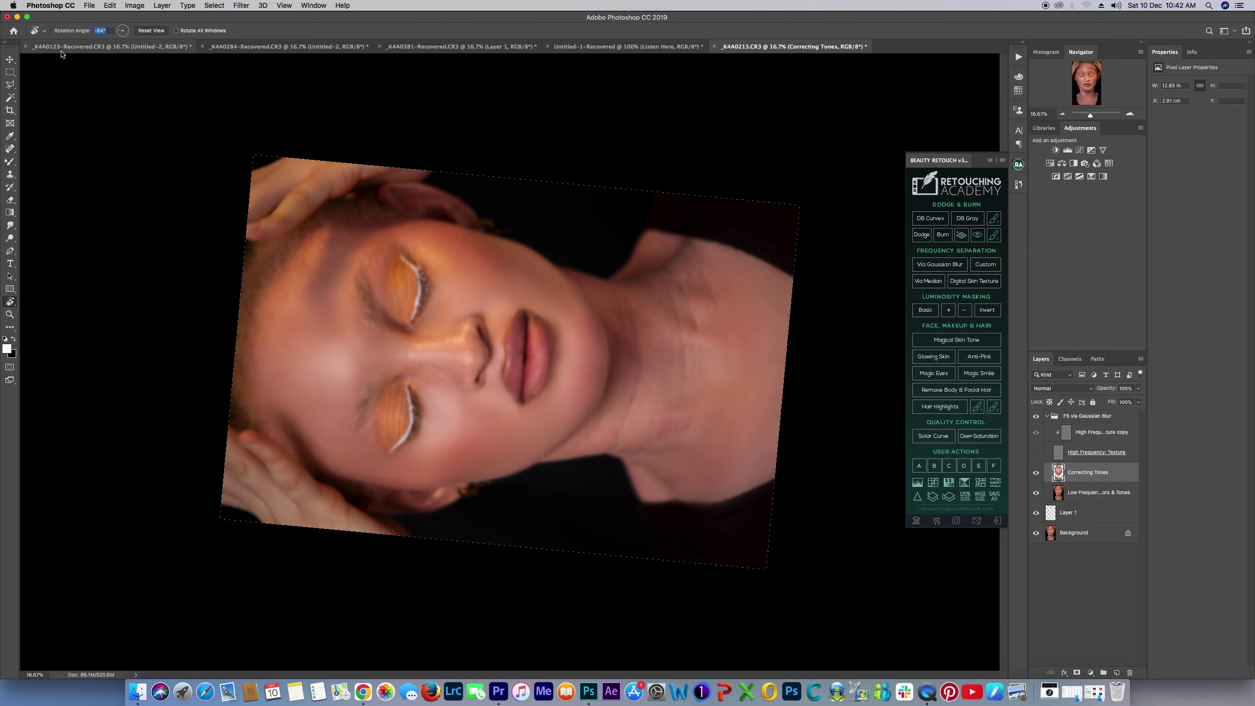
key("Escape")
key("b")
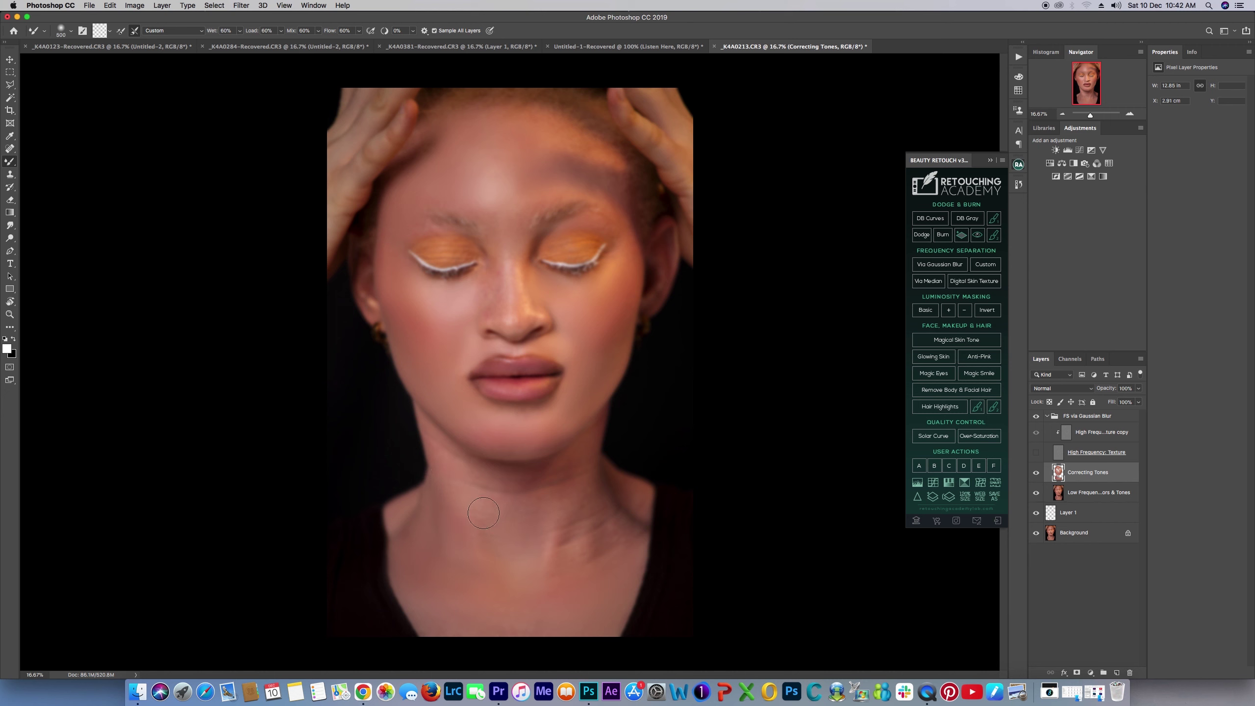
Soften the neck shading with Mixer Brush strokes, briefly checking it against the skin texture.
key("bracketright")
key("bracketright")
key("bracketright")
key("bracketright")
key("bracketright")
key("bracketright")
key("bracketleft")
key("bracketleft")
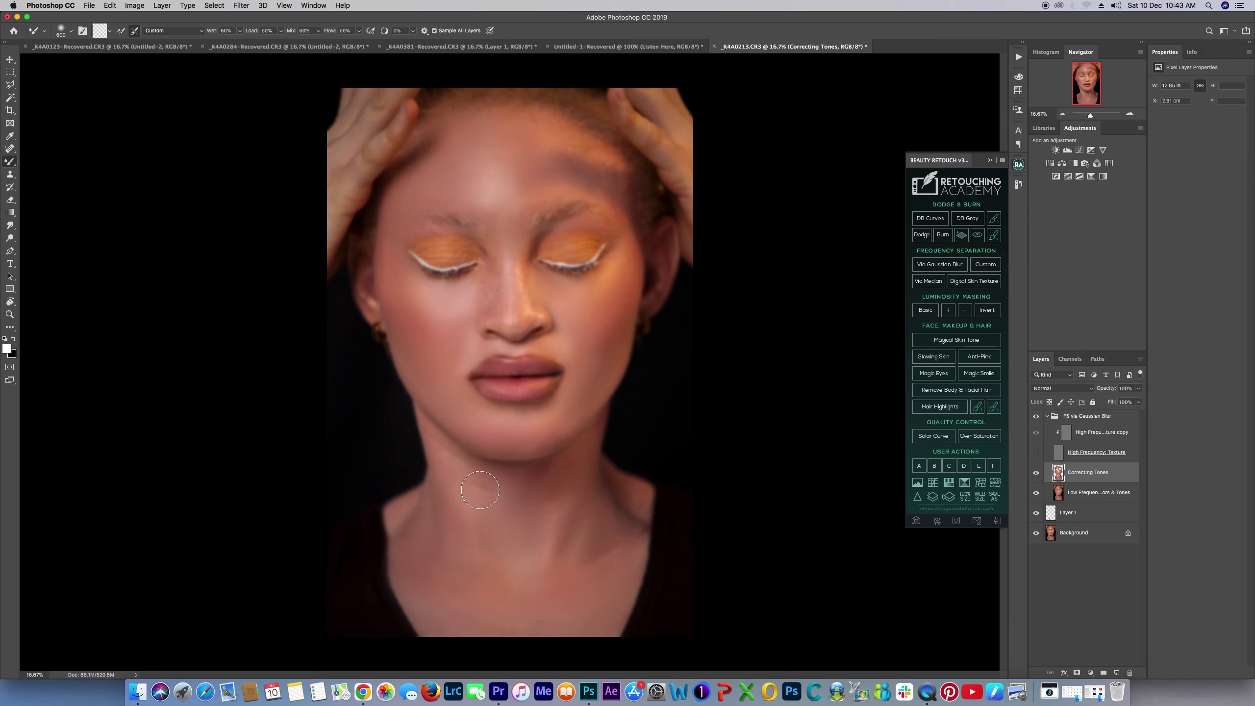
mouse_move(546, 489)
left_mouse_down()
mouse_move(555, 517)
mouse_move(579, 476)
mouse_move(606, 500)
left_mouse_up()
key("bracketright")
left_click(1037, 458)
left_click(1031, 457)
key("bracketleft")
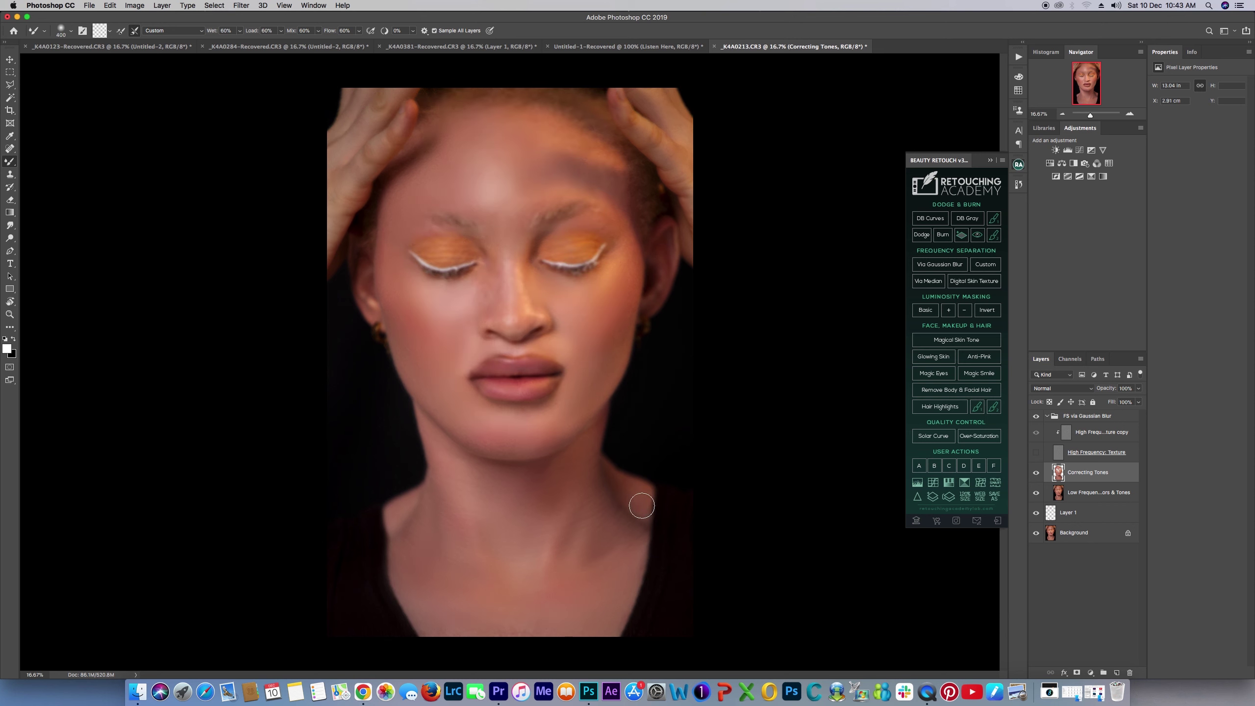
Blend tones from under the eye to the hand, across the forehead and on the eyelids.
key("super+minus")
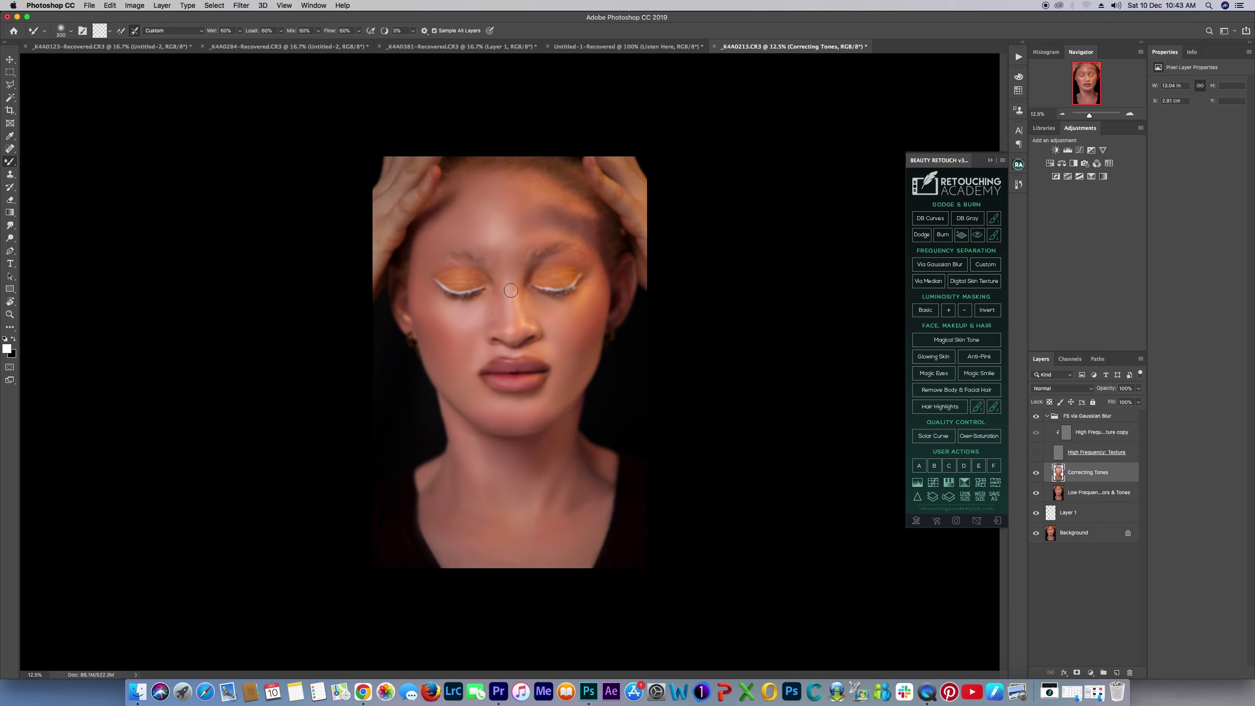
key("bracketleft")
left_click_drag(374, 233, 381, 249)
key("bracketright")
key("bracketright")
left_click_drag(606, 180, 588, 228)
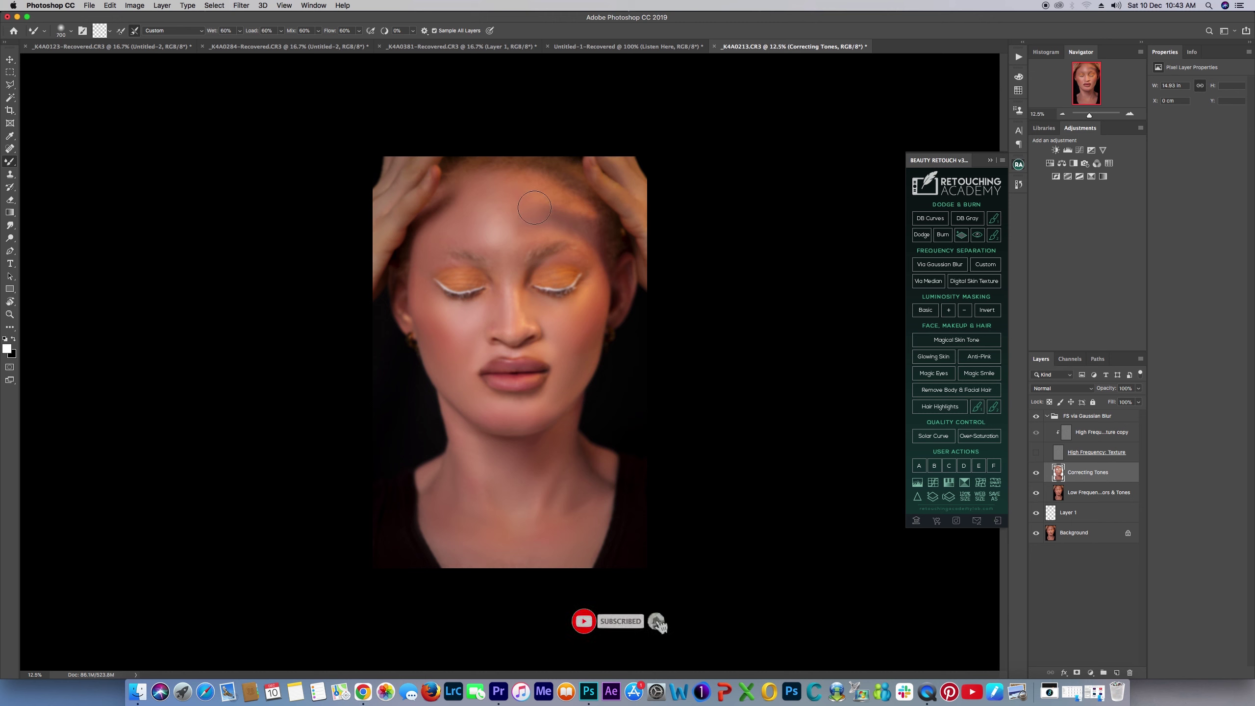
key("bracketright")
key("bracketleft")
key("bracketleft")
key("bracketleft")
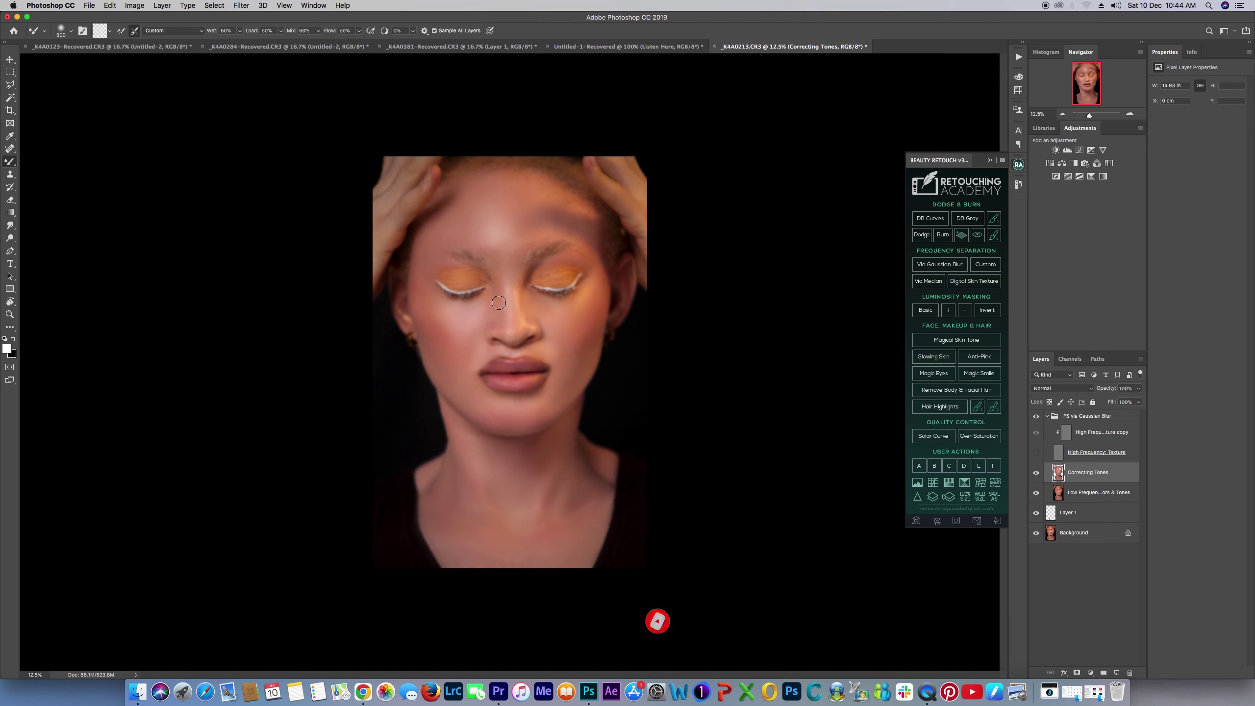
key("bracketright")
Turn the High Frequency: Texture layer back on and inspect the portrait at several zoom levels.
left_click(1038, 452)
left_click(1037, 452)
key("bracketright")
key("bracketright")
key("bracketright")
key("bracketright")
left_click(1037, 453)
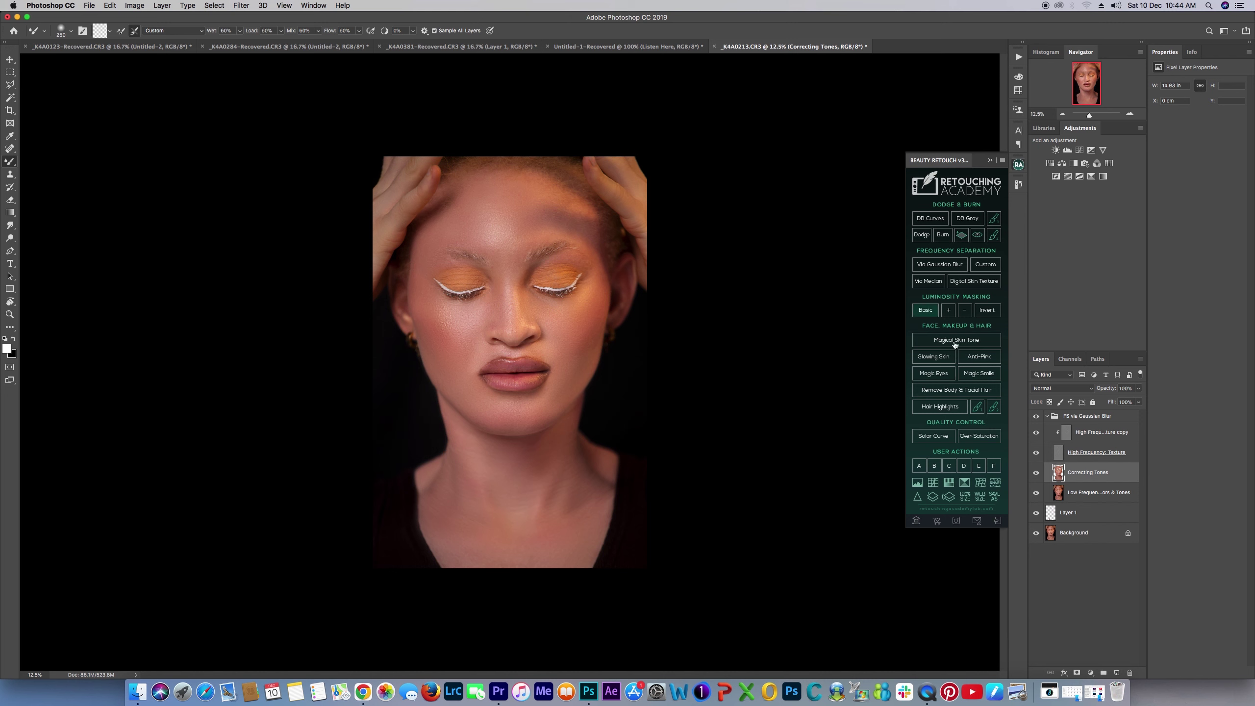
key("super+minus")
key("super+equal")
key("super+equal")
key("super+minus")
key("super+equal")
key("super+minus")
Toggle the FS via Gaussian Blur group to compare before and after, then collapse it.
left_click(1036, 417)
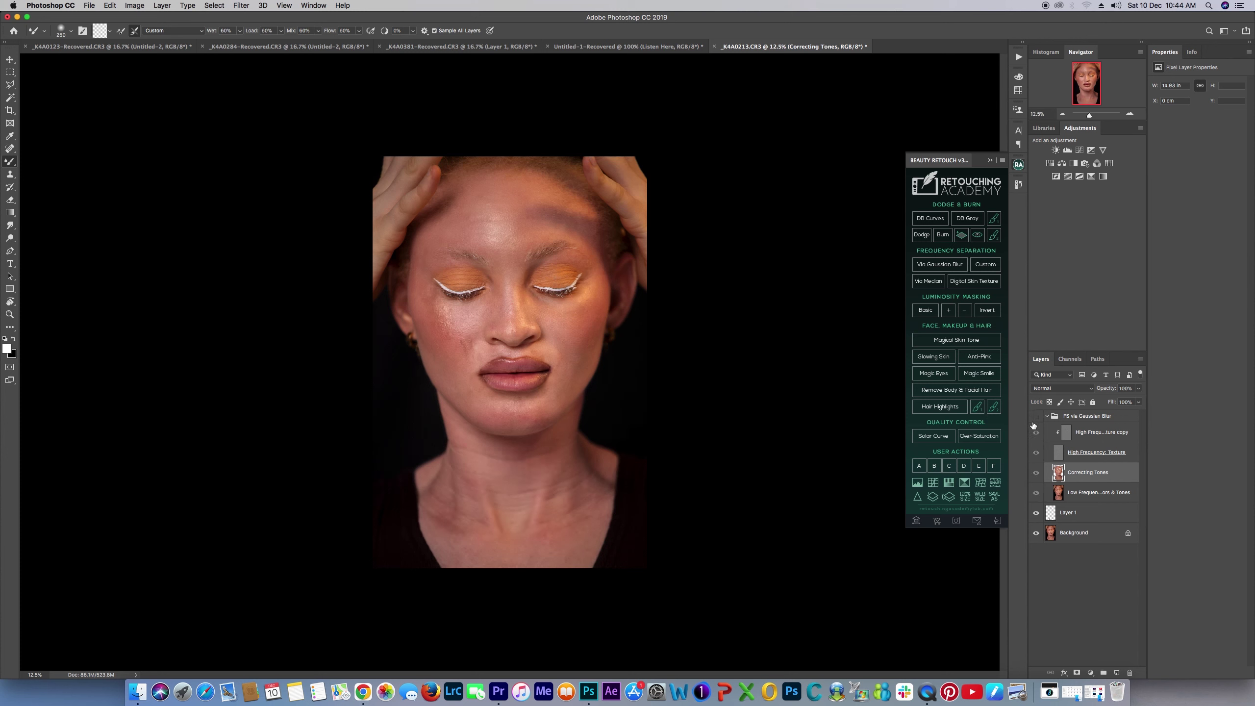
left_click(1036, 417)
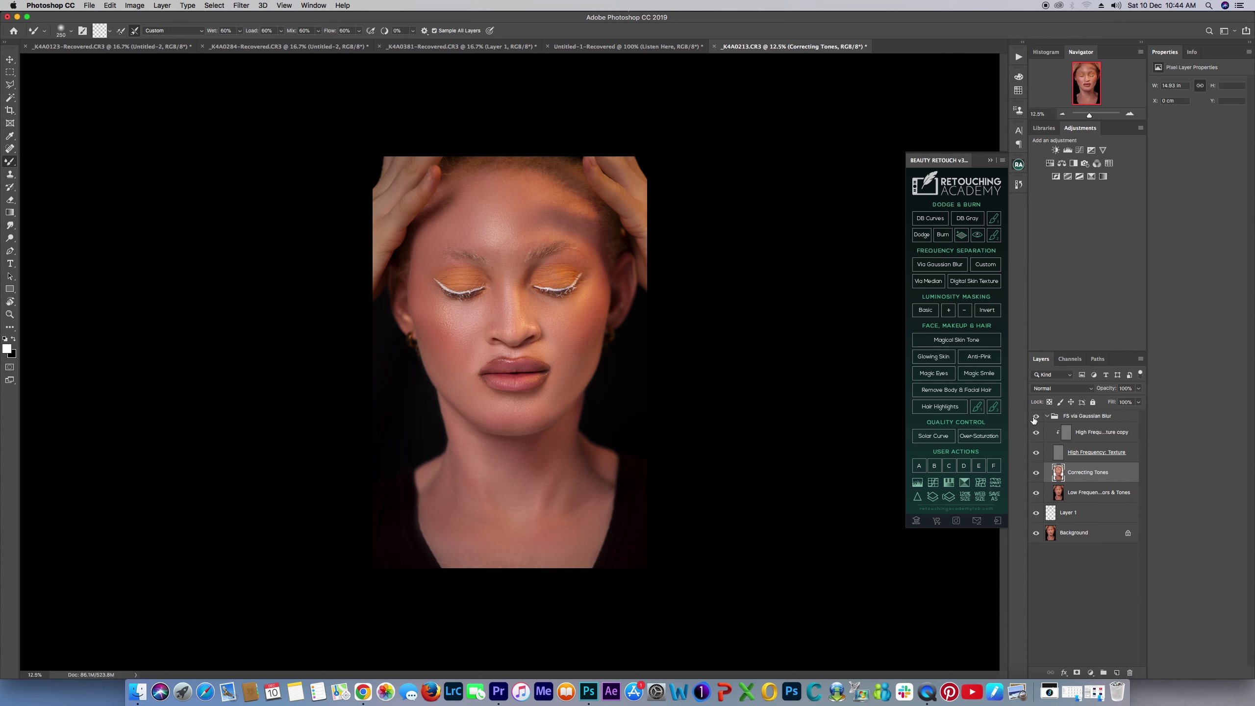
left_click(1037, 417)
left_click(1035, 418)
left_click(1048, 416)
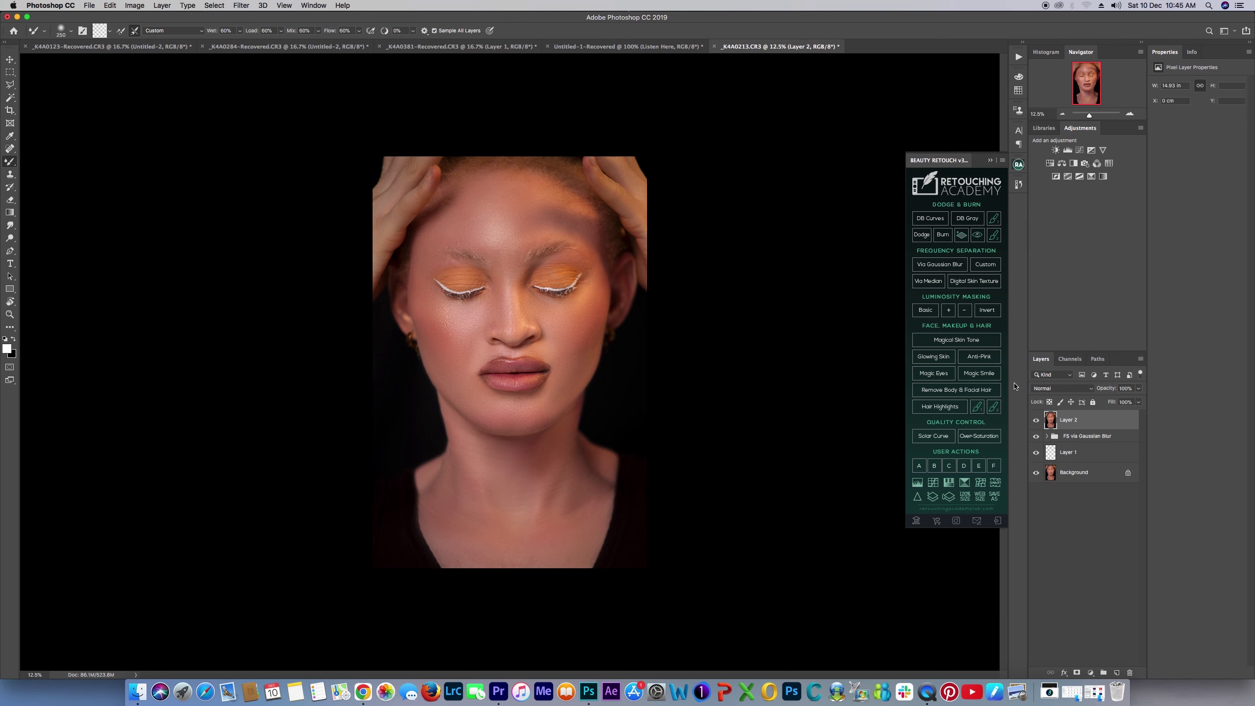
Zoom in on the face.
key("super+equal")
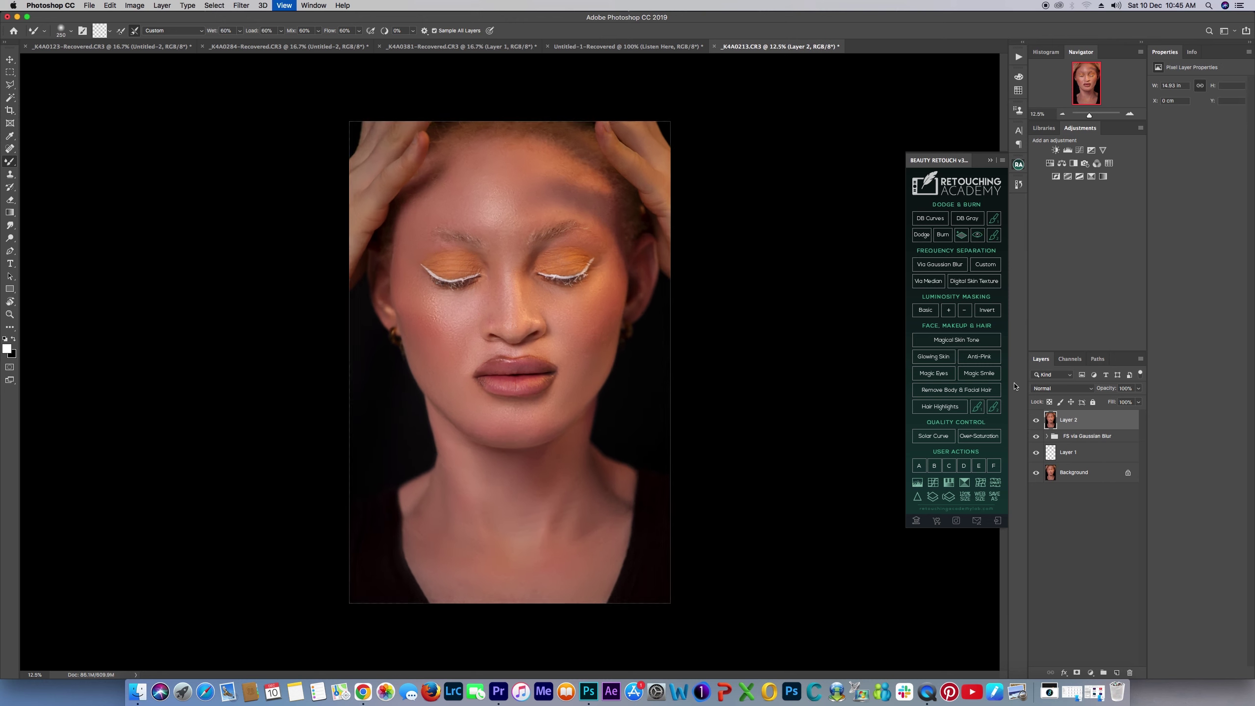
Centre and zoom in on the face with the Clone Stamp tool, comparing Layer 2's lip retouch on and off.
left_click_drag(512, 328, 475, 338)
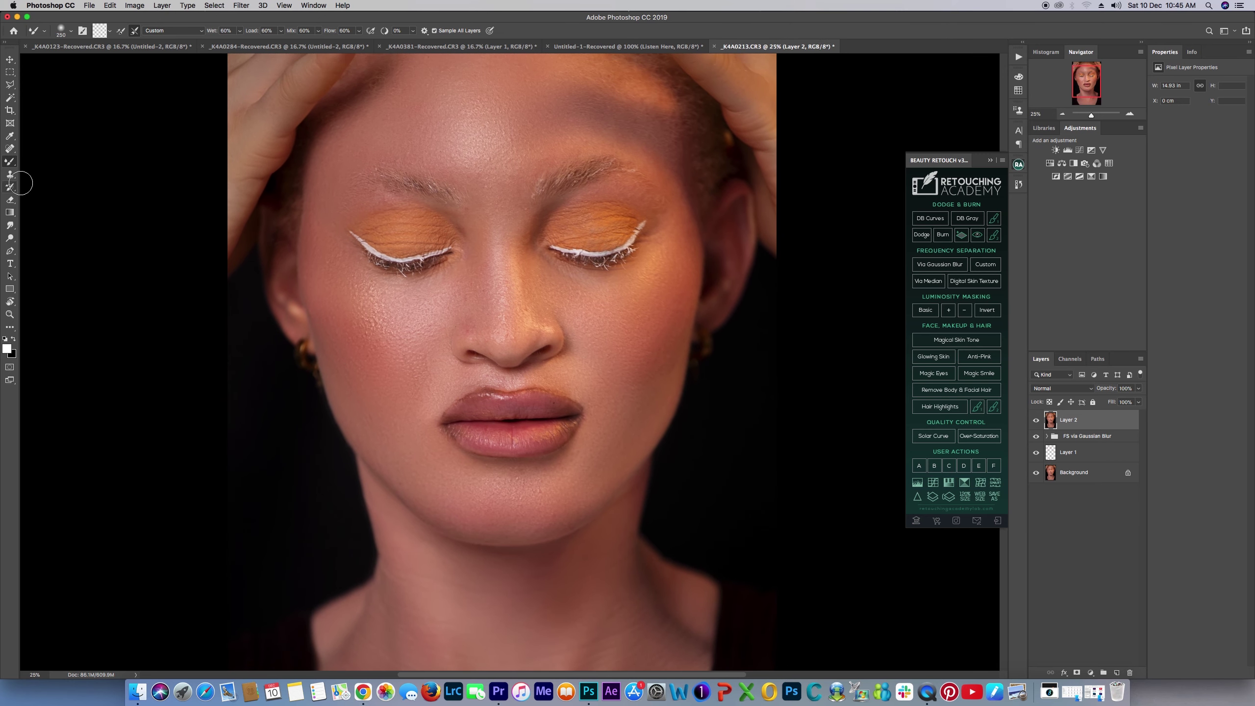
left_click_drag(10, 174, 40, 175)
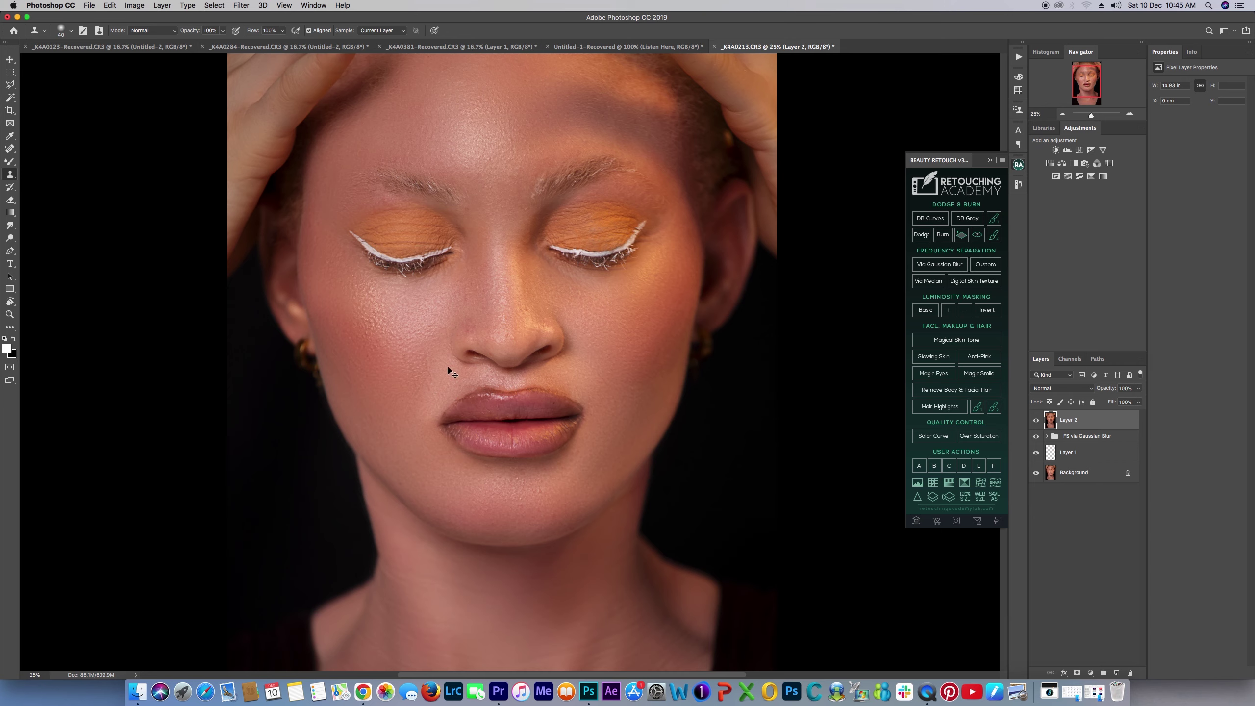
key("super+equal")
key("bracketright")
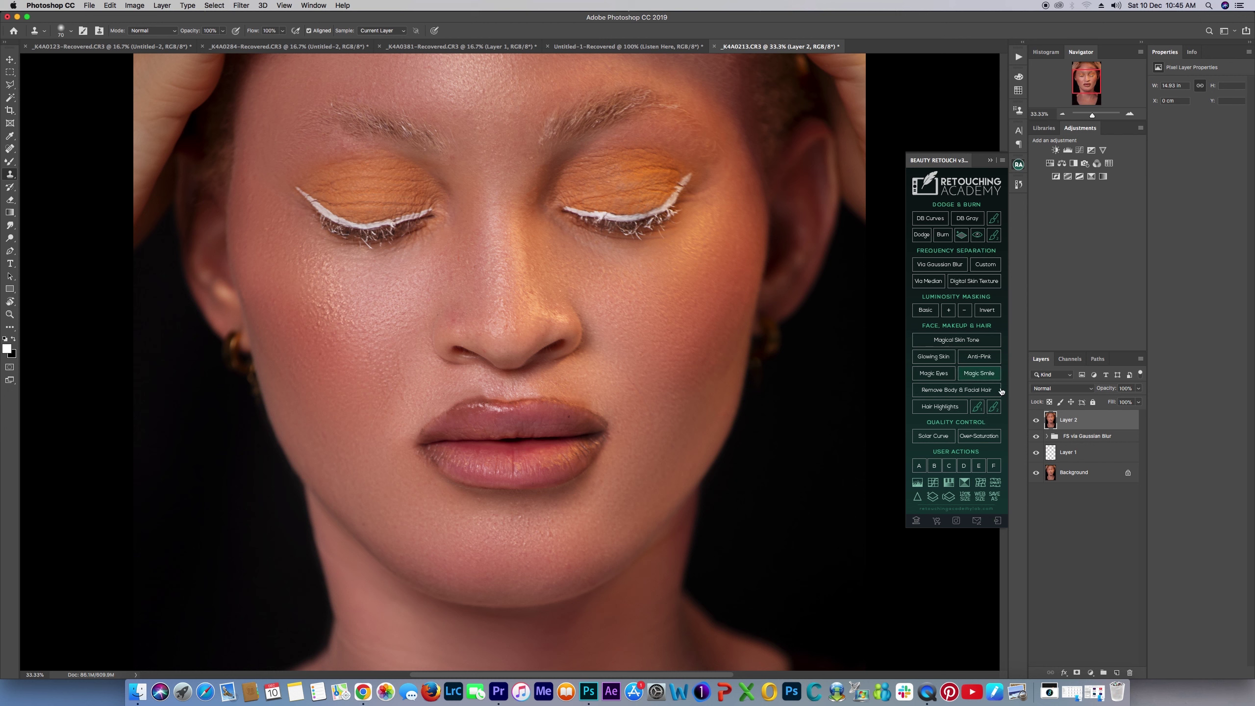
left_click(1037, 422)
left_click(1037, 422)
Zoom out and bring up the Actions list, scrolling to the MATHMEGA sets.
key("super+minus")
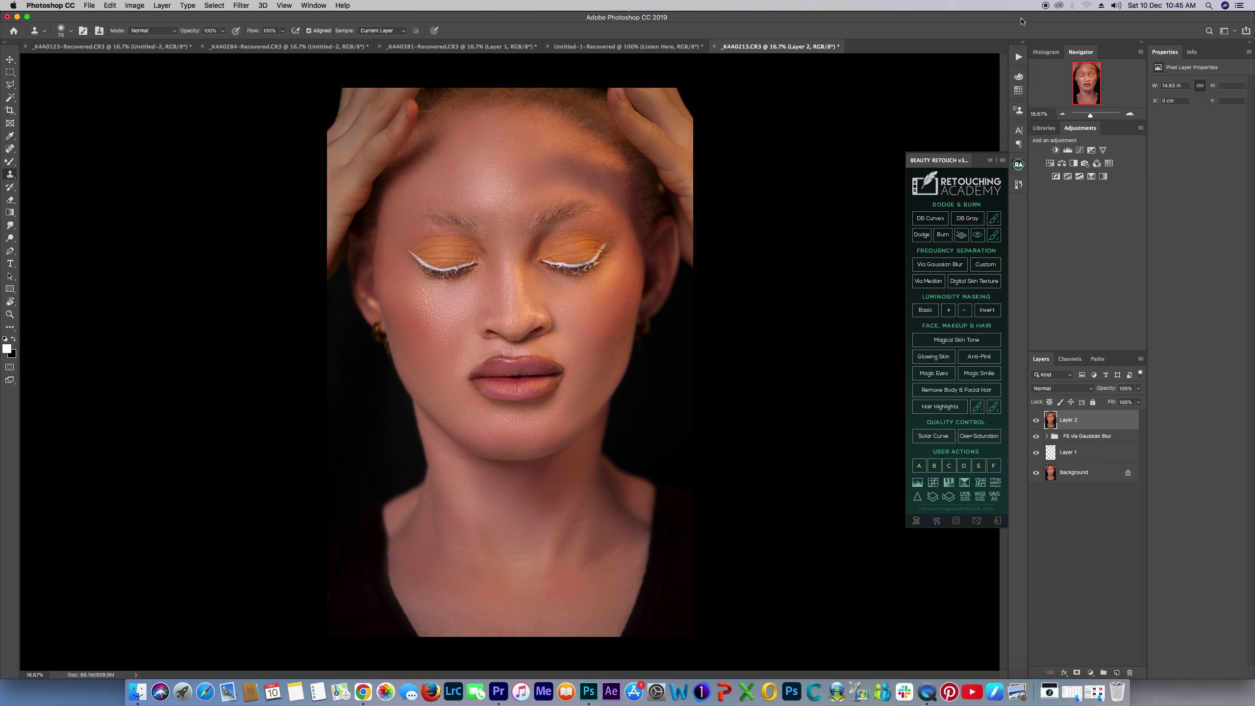
left_click(1018, 58)
left_click_drag(1004, 99, 1000, 236)
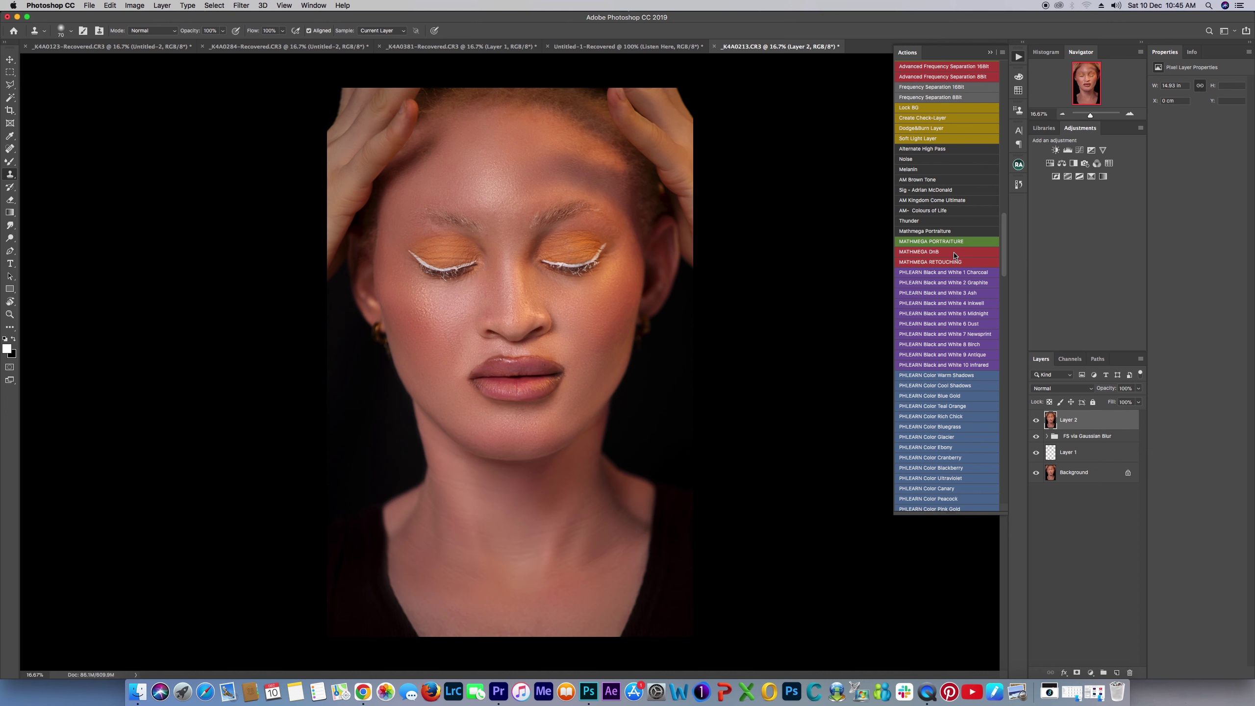
Run the MATHMEGA DnB action and lower the Reds in the black-and-white preview.
scroll(583, 253, "down", 4)
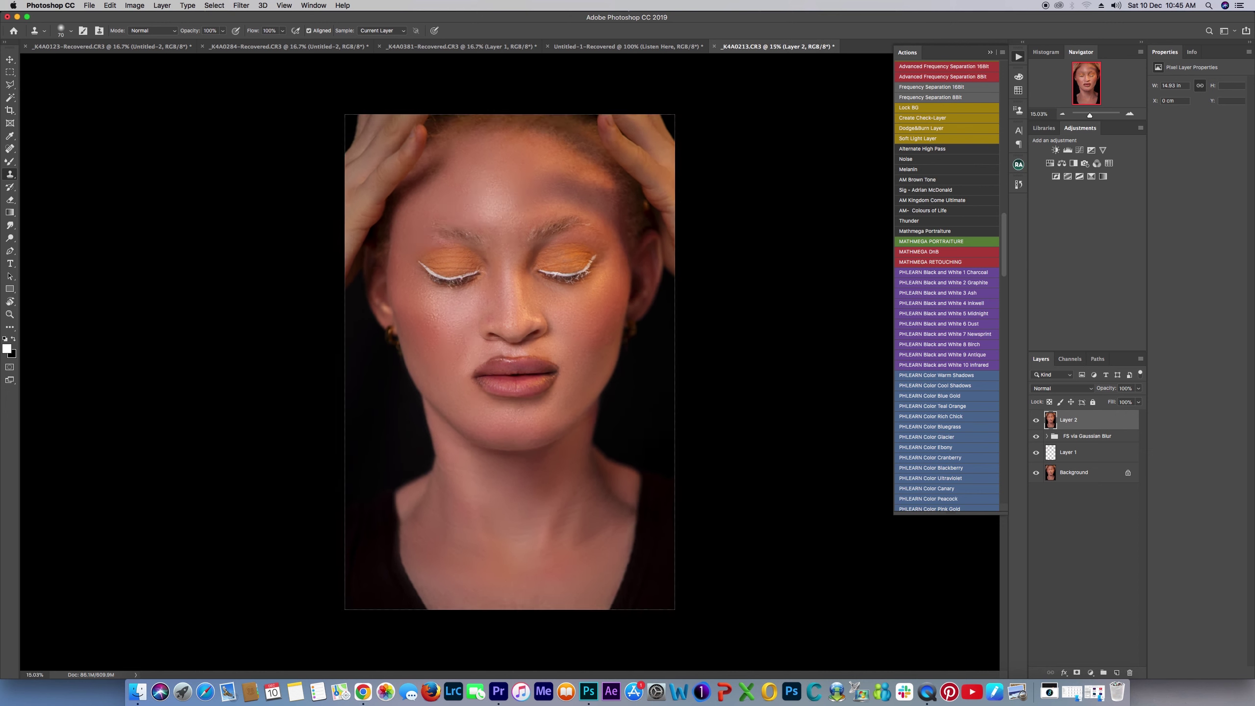
scroll(585, 252, "up", 2)
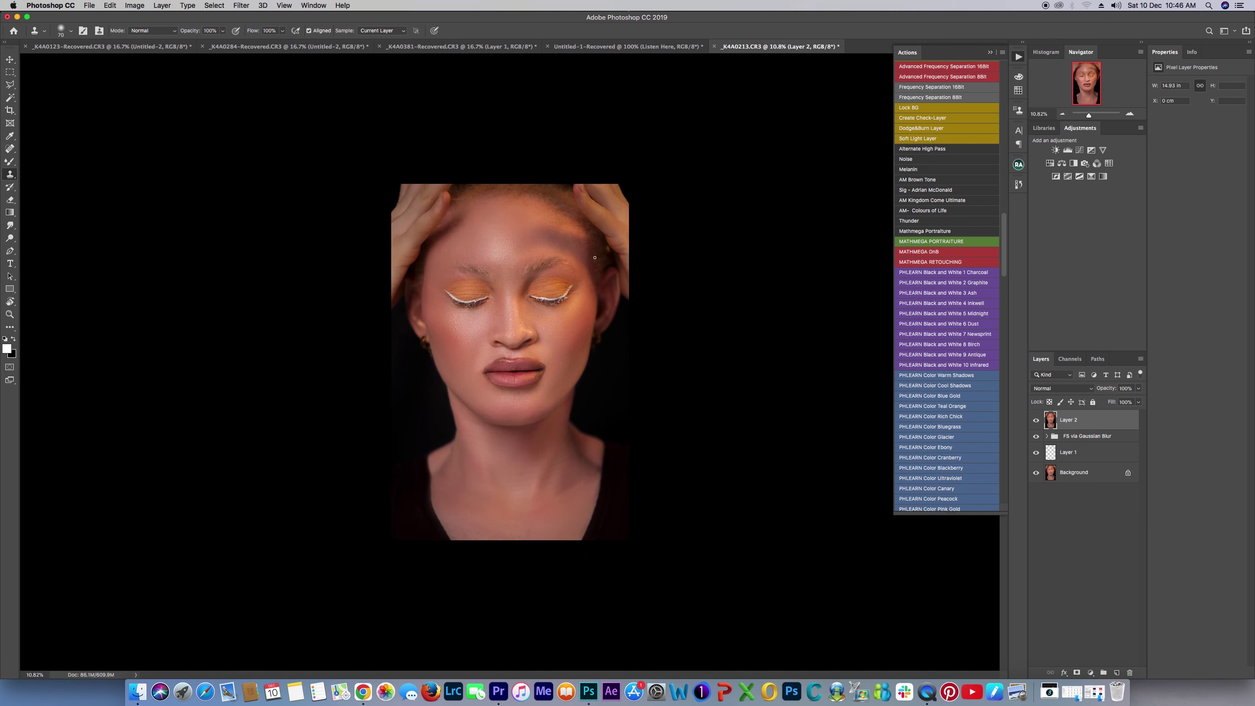
left_click(922, 252)
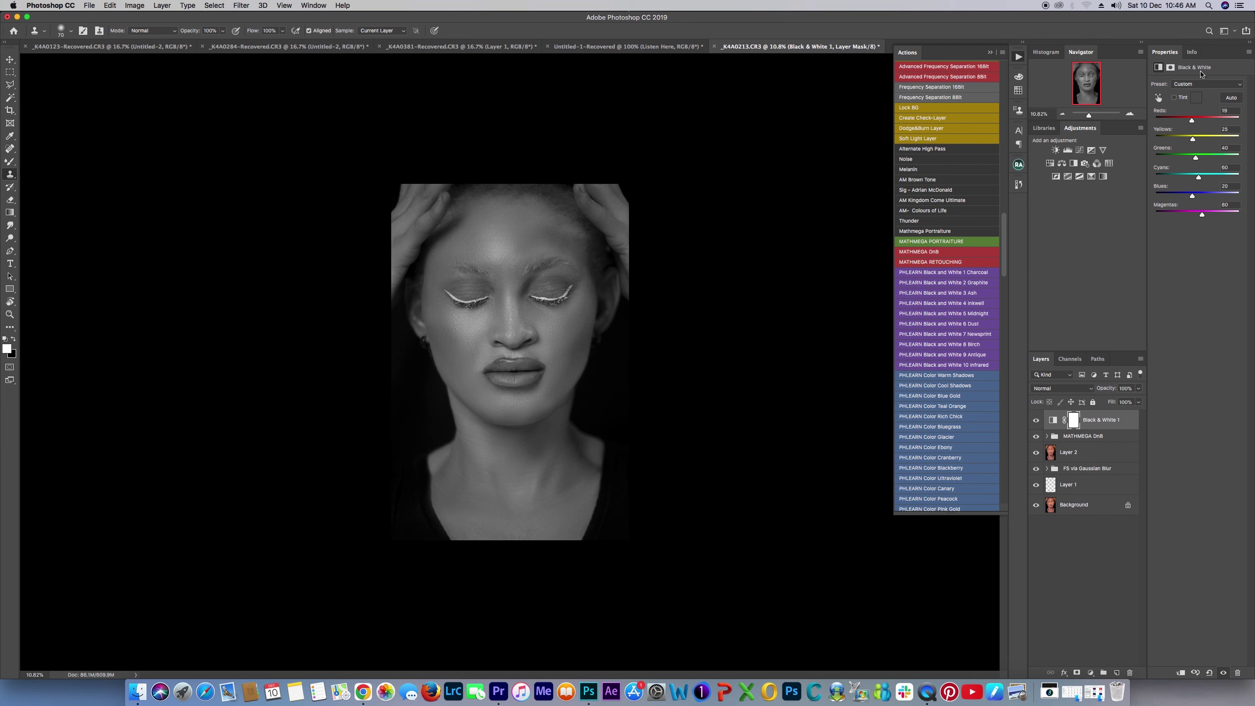
left_click_drag(1191, 118, 1190, 136)
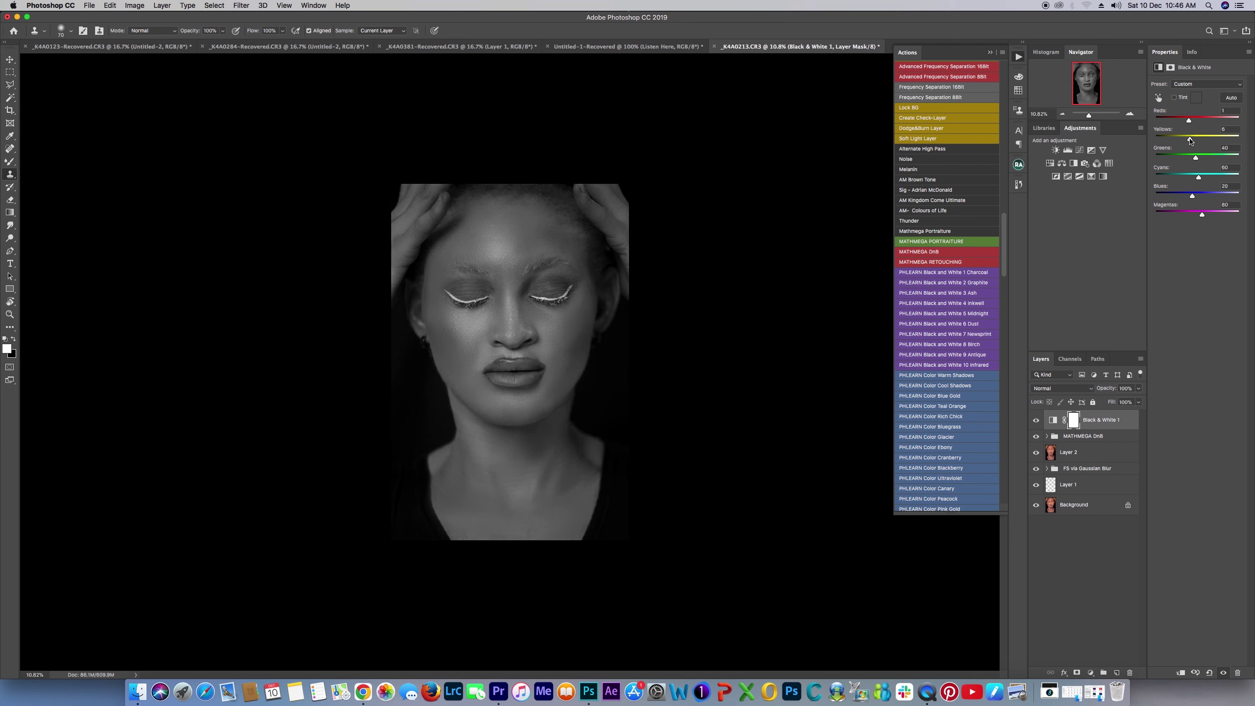
Select the DODGE layer and switch to the Brush tool at 3% flow.
left_click(1047, 436)
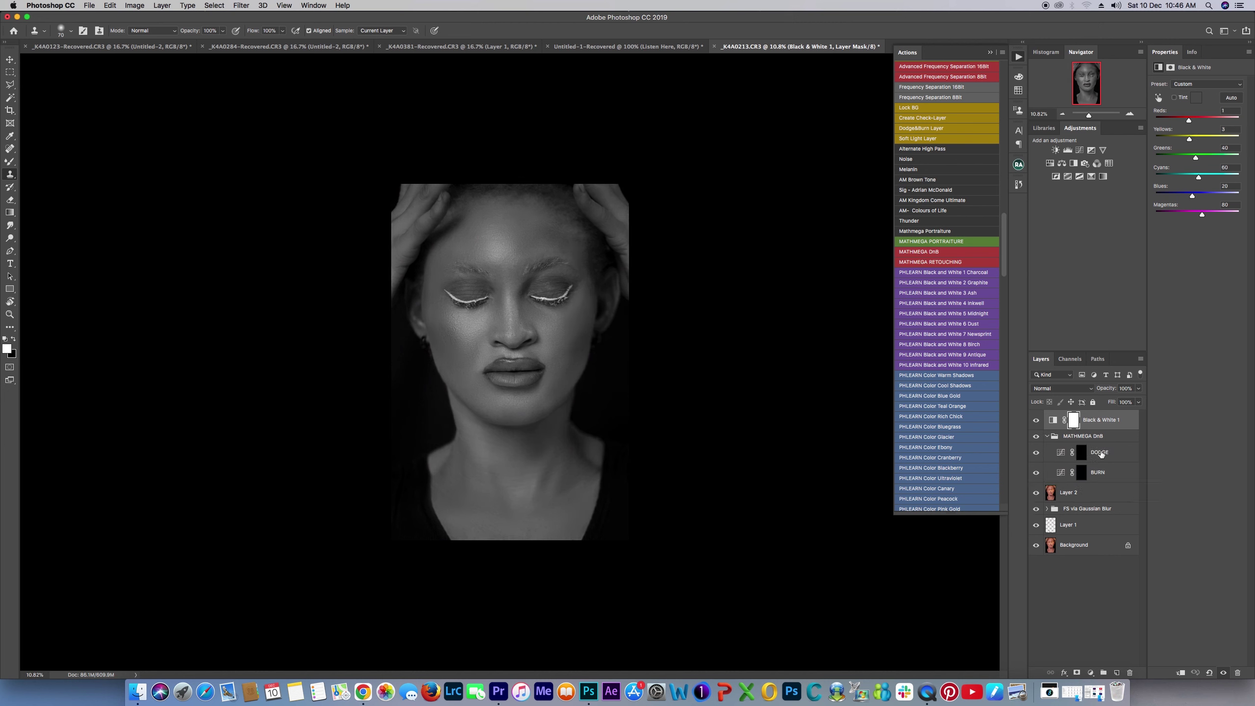
left_click(1102, 452)
left_click(10, 163)
left_click(29, 161)
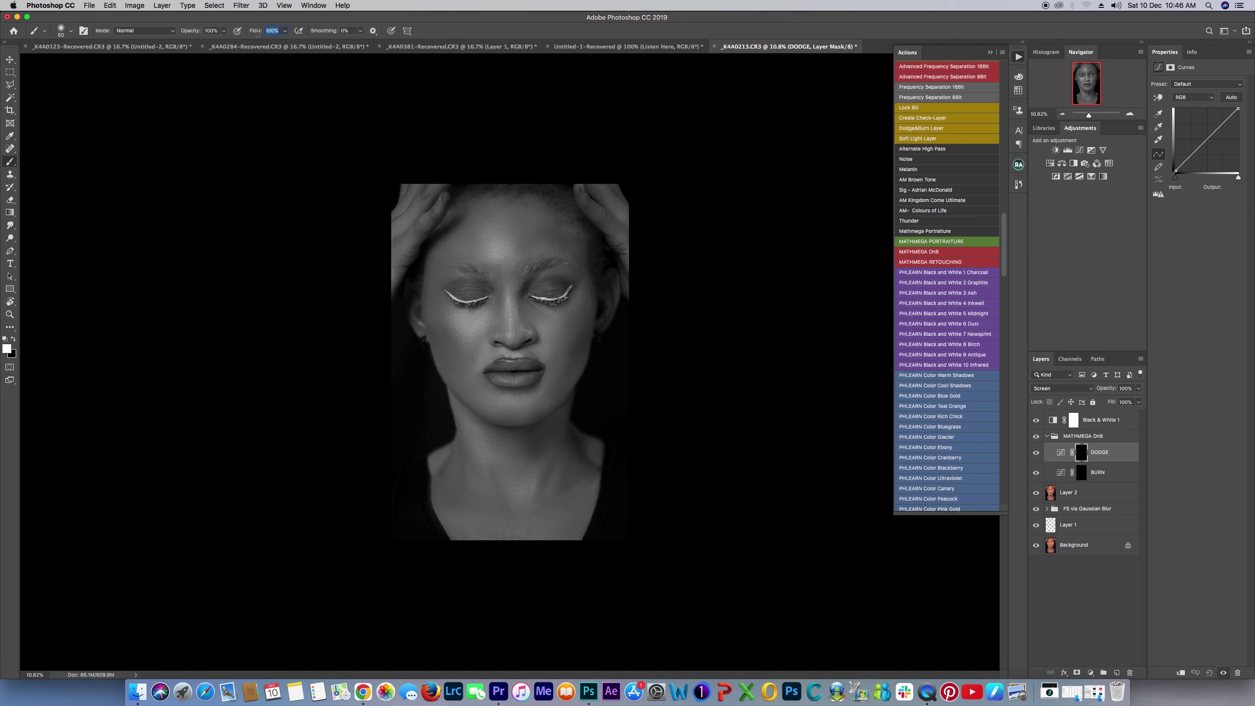
type("3")
key("Return")
Dodge-paint the forehead and left cheek with a large soft brush.
scroll(510, 361, "up", 1)
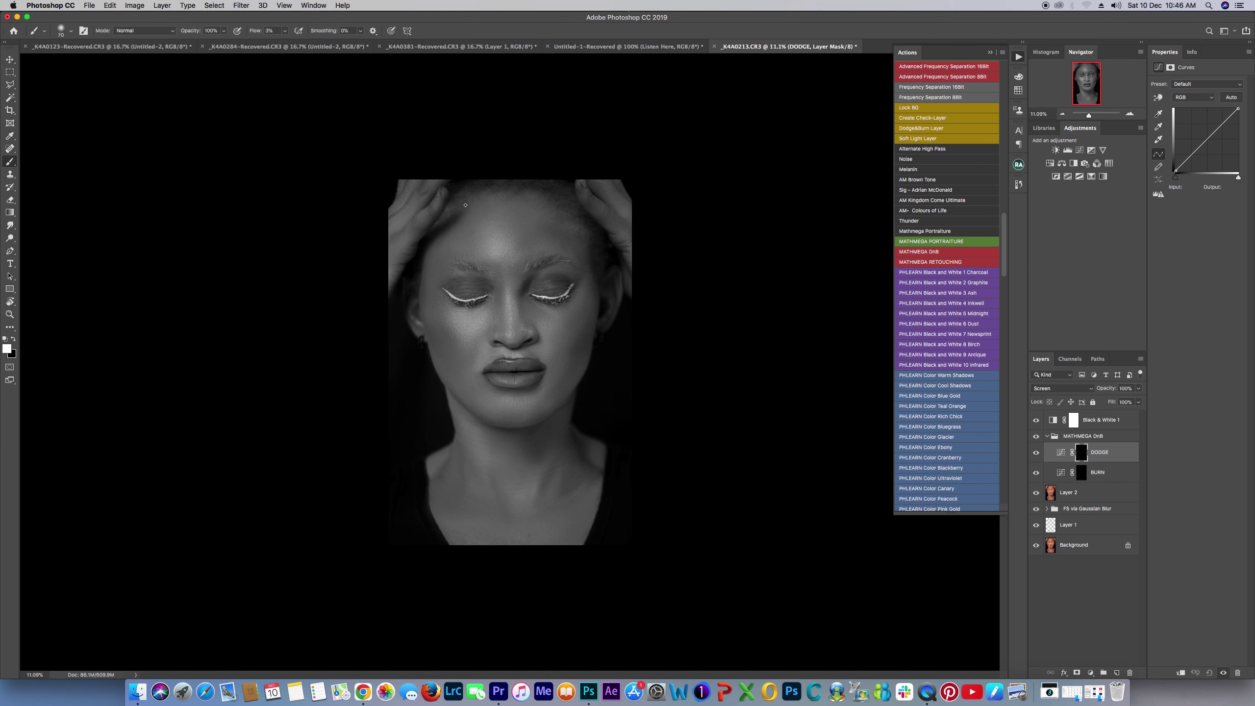
key("bracketright")
key("bracketright")
key("bracketright")
key("bracketright")
key("bracketright")
key("bracketright")
key("bracketright")
key("bracketright")
key("bracketright")
key("bracketright")
key("bracketright")
key("bracketright")
left_click_drag(506, 250, 504, 250)
key("bracketleft")
key("bracketleft")
left_click_drag(478, 327, 475, 329)
key("bracketleft")
key("bracketleft")
key("bracketleft")
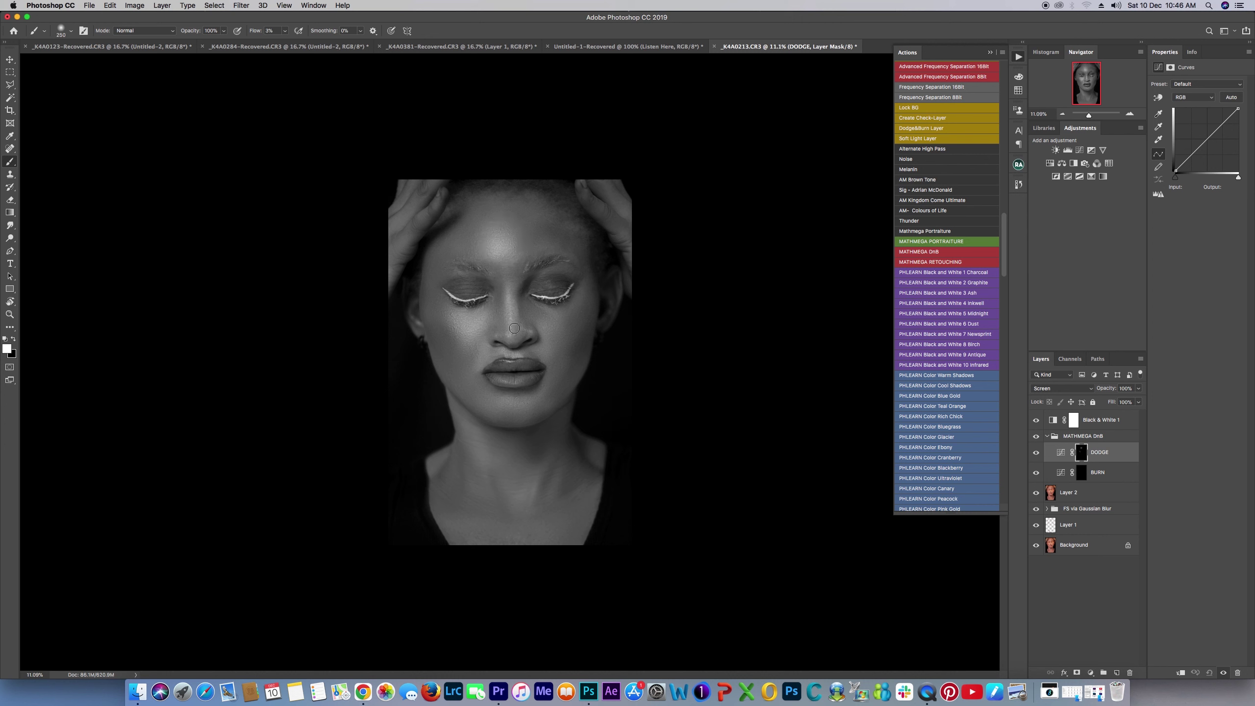
key("bracketright")
key("bracketright")
key("bracketright")
key("bracketright")
key("bracketleft")
key("bracketleft")
key("bracketleft")
Burn shading into both cheeks on the BURN layer, then delete the Black & White 1 layer.
left_click(1101, 481)
key("bracketright")
key("bracketright")
key("bracketright")
key("bracketright")
key("bracketright")
key("bracketright")
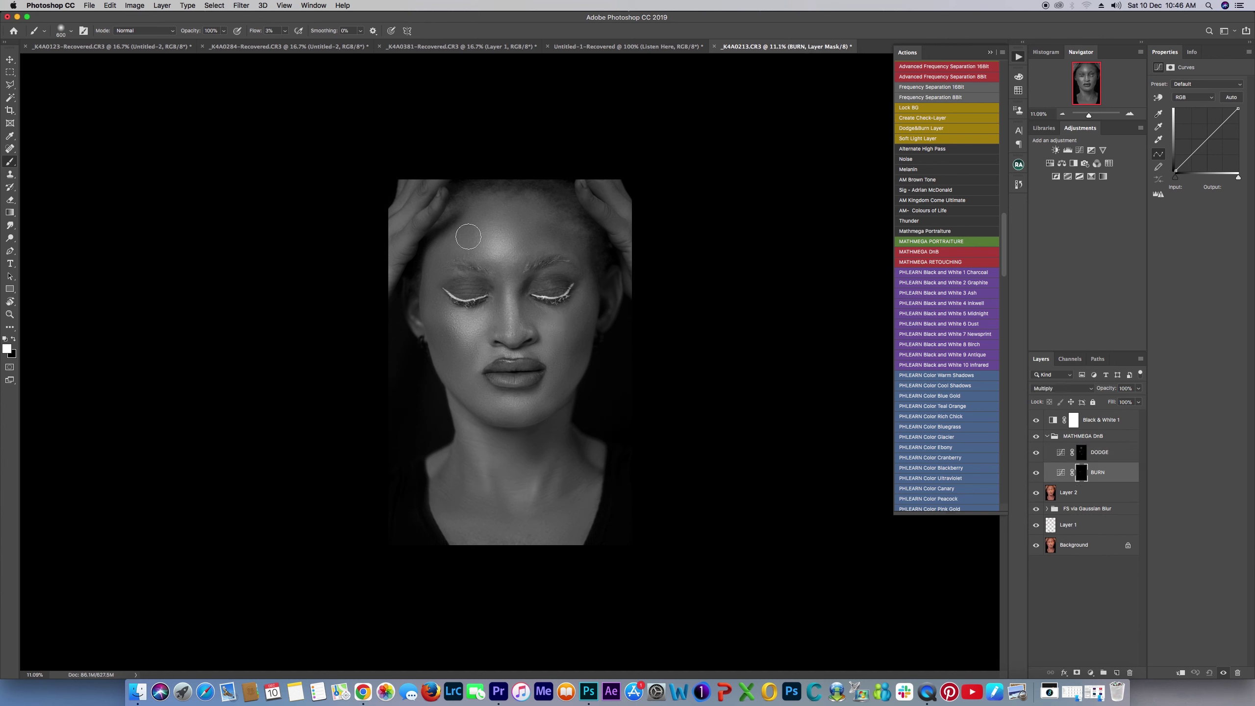
key("bracketright")
key("bracketleft")
key("bracketleft")
mouse_move(464, 376)
left_mouse_down()
mouse_move(450, 337)
mouse_move(459, 346)
left_mouse_up()
mouse_move(575, 362)
left_mouse_down()
mouse_move(563, 351)
mouse_move(574, 348)
left_mouse_up()
key("bracketleft")
key("bracketleft")
key("bracketleft")
key("bracketleft")
key("bracketleft")
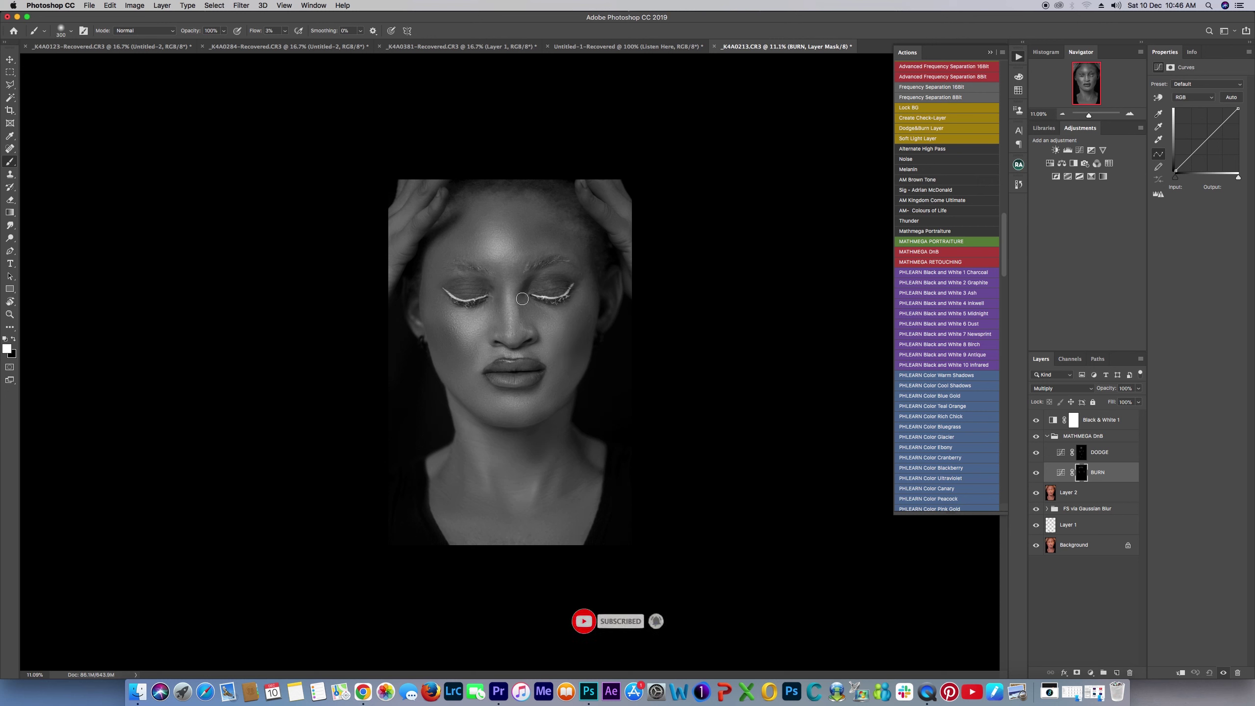
left_click(1100, 420)
key("Delete")
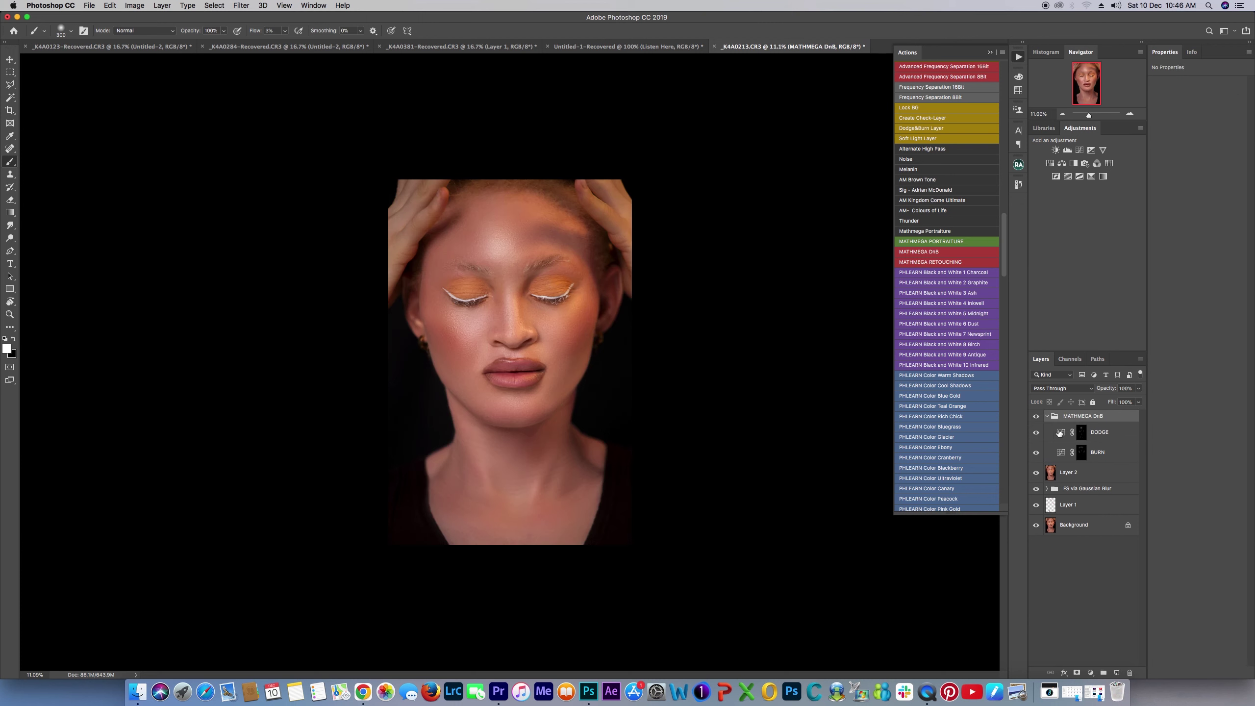
Collapse the MATHMEGA DnB group and toggle it on and off to compare.
left_click(1046, 417)
left_click(1037, 418)
left_click(1037, 419)
left_click(1037, 420)
left_click(1038, 419)
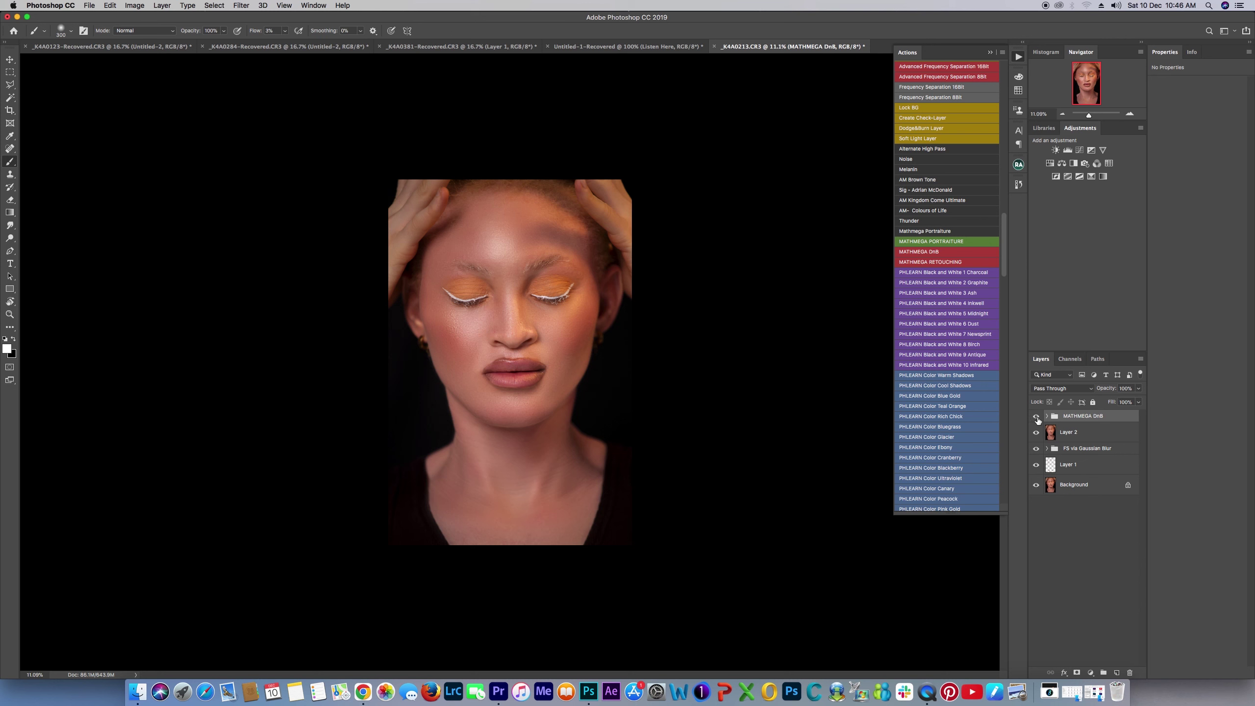
left_click(1037, 419)
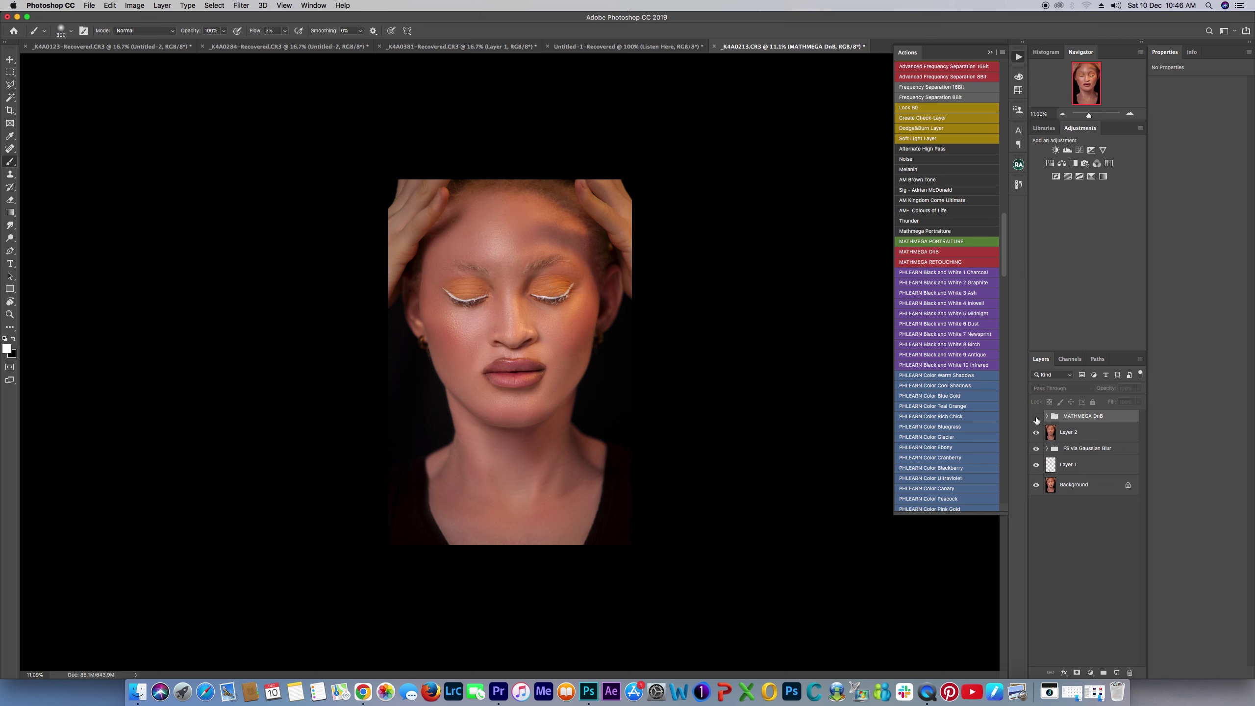
left_click(1037, 419)
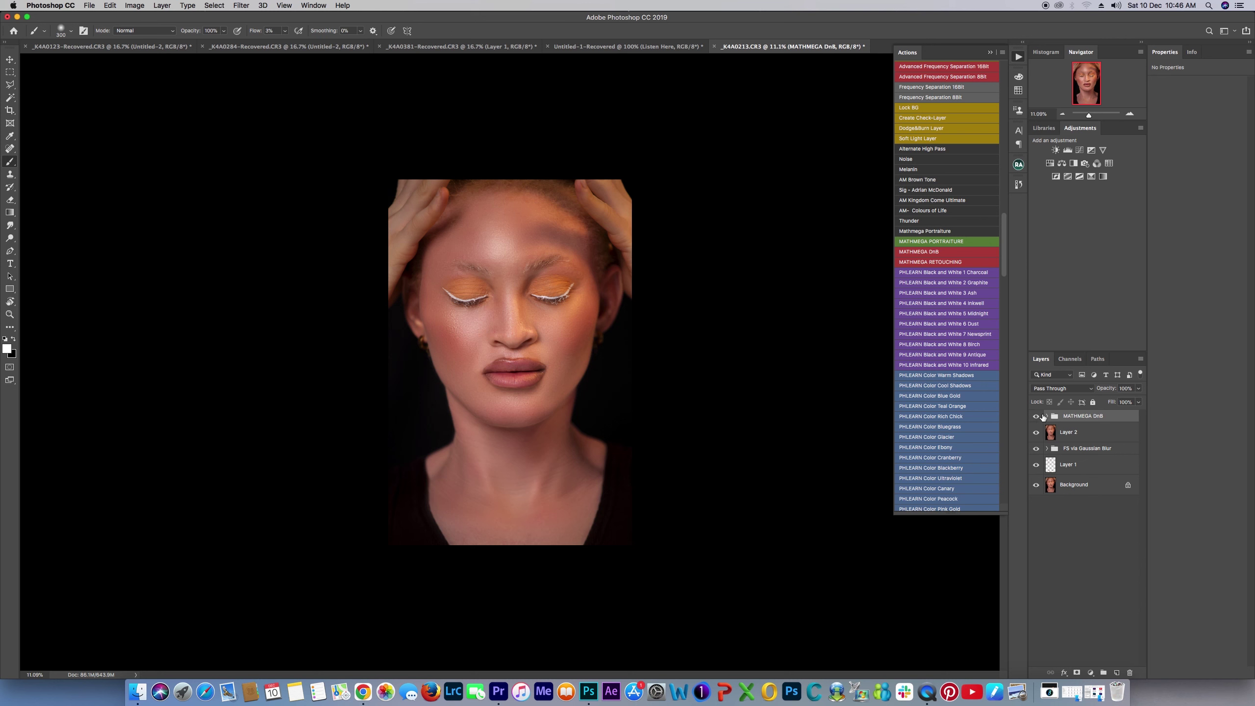
Lower the MATHMEGA DnB group opacity to 63% and bring back the Beauty Retouch panel.
left_click(1138, 390)
left_click_drag(1125, 404, 1120, 404)
left_click(795, 520)
left_click(1016, 187)
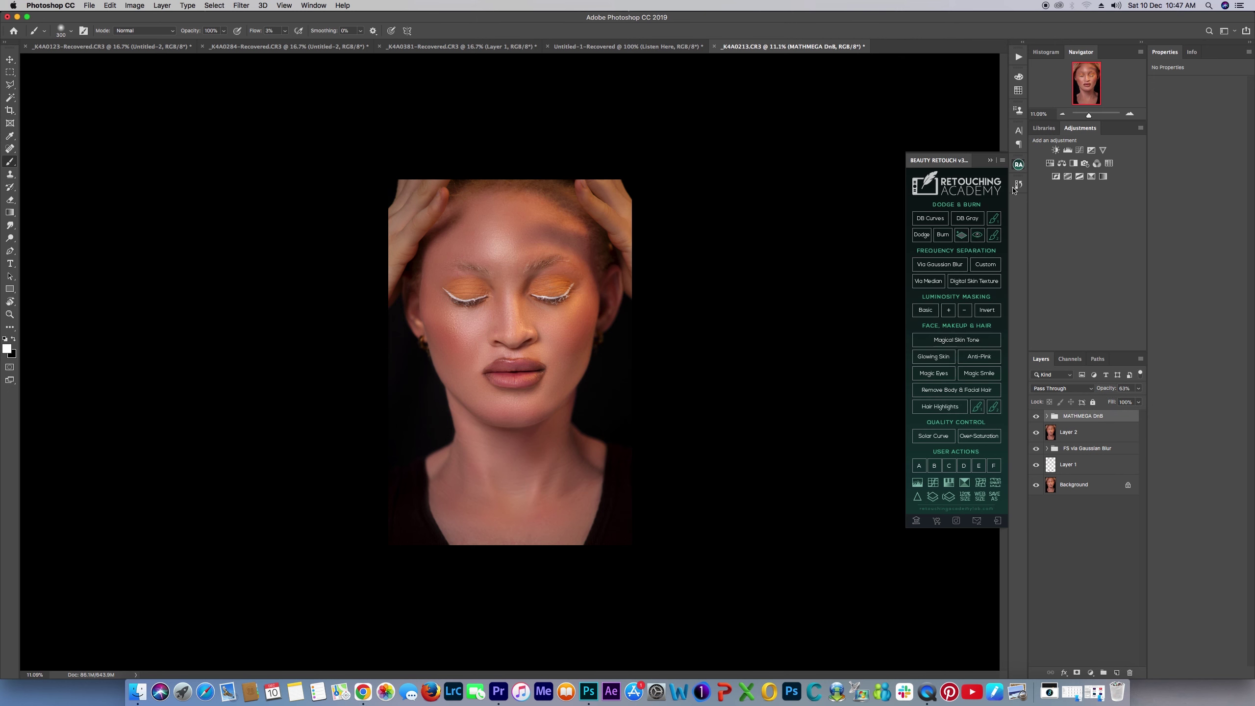
Run Magical Skin Tone and set up an 1100 px brush at 100% flow.
left_click(943, 341)
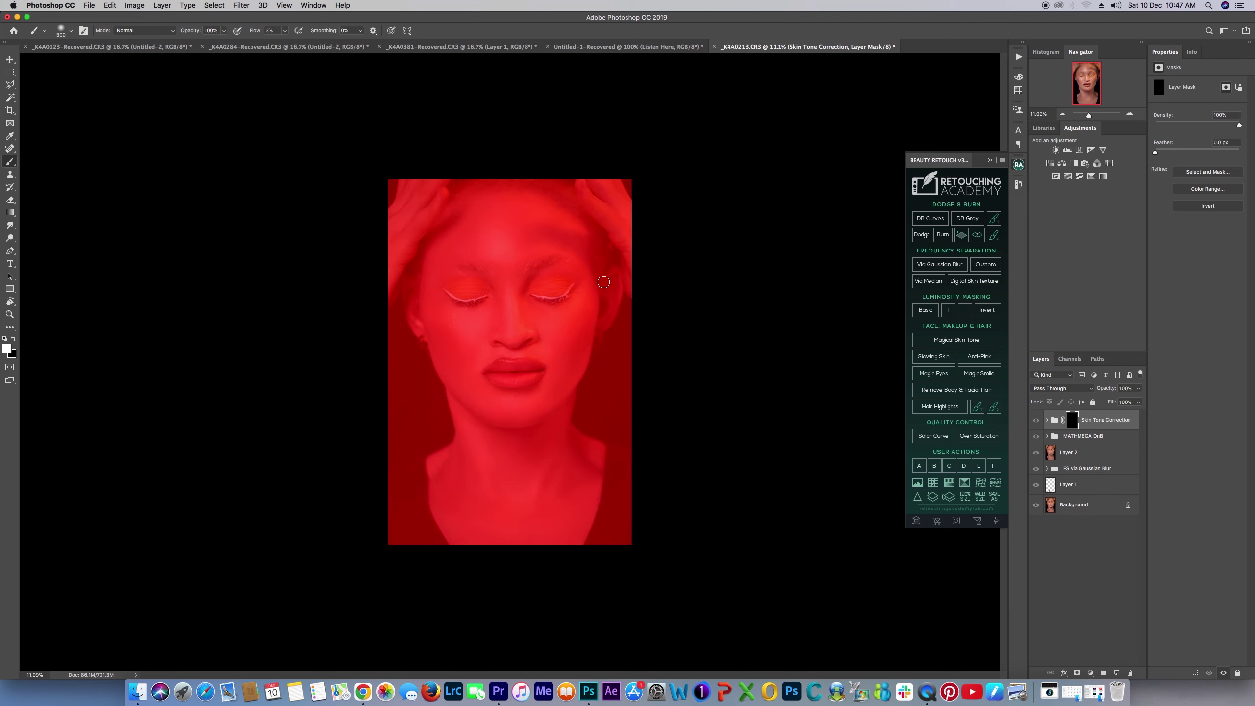
scroll(499, 254, "up", 2)
key("bracketright")
key("bracketright")
key("bracketright")
key("bracketright")
key("bracketright")
key("bracketright")
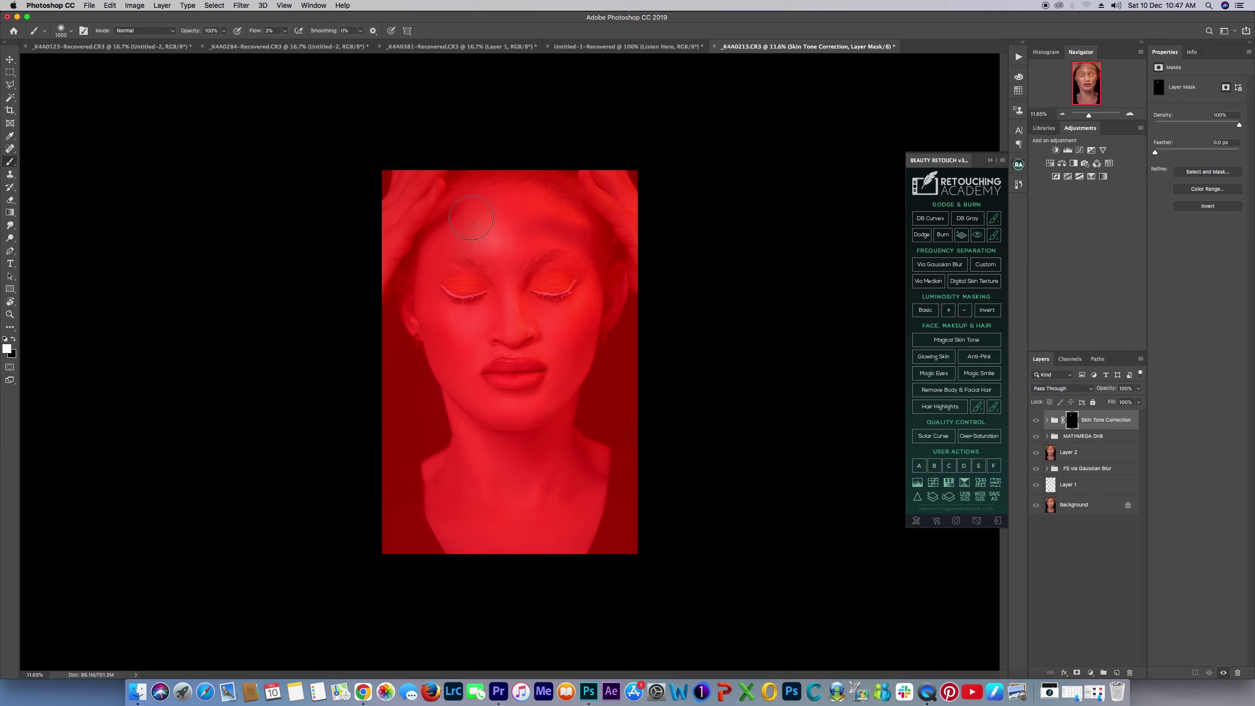
left_click(284, 31)
left_click_drag(302, 42, 334, 43)
key("bracketright")
Paint the skin tone correction over the face, neck and both hands, then hide the red mask overlay.
mouse_move(494, 230)
left_mouse_down()
mouse_move(456, 244)
mouse_move(469, 228)
mouse_move(522, 227)
mouse_move(531, 254)
mouse_move(513, 233)
mouse_move(536, 220)
mouse_move(557, 248)
mouse_move(529, 227)
mouse_move(485, 241)
mouse_move(445, 266)
mouse_move(447, 309)
mouse_move(431, 293)
mouse_move(423, 320)
mouse_move(464, 348)
mouse_move(487, 433)
mouse_move(521, 389)
mouse_move(482, 280)
mouse_move(532, 343)
mouse_move(577, 299)
mouse_move(539, 417)
mouse_move(550, 435)
mouse_move(545, 356)
mouse_move(582, 334)
mouse_move(562, 449)
mouse_move(578, 467)
mouse_move(581, 458)
mouse_move(569, 511)
mouse_move(580, 502)
mouse_move(553, 556)
mouse_move(543, 538)
mouse_move(498, 562)
mouse_move(479, 554)
mouse_move(437, 485)
mouse_move(479, 461)
mouse_move(512, 479)
left_mouse_up()
key("bracketleft")
key("bracketleft")
key("bracketleft")
key("bracketleft")
key("bracketleft")
mouse_move(421, 237)
left_mouse_down()
mouse_move(381, 282)
mouse_move(415, 174)
mouse_move(390, 198)
mouse_move(385, 248)
mouse_move(432, 208)
left_mouse_up()
mouse_move(610, 191)
left_mouse_down()
mouse_move(637, 232)
mouse_move(642, 297)
left_mouse_up()
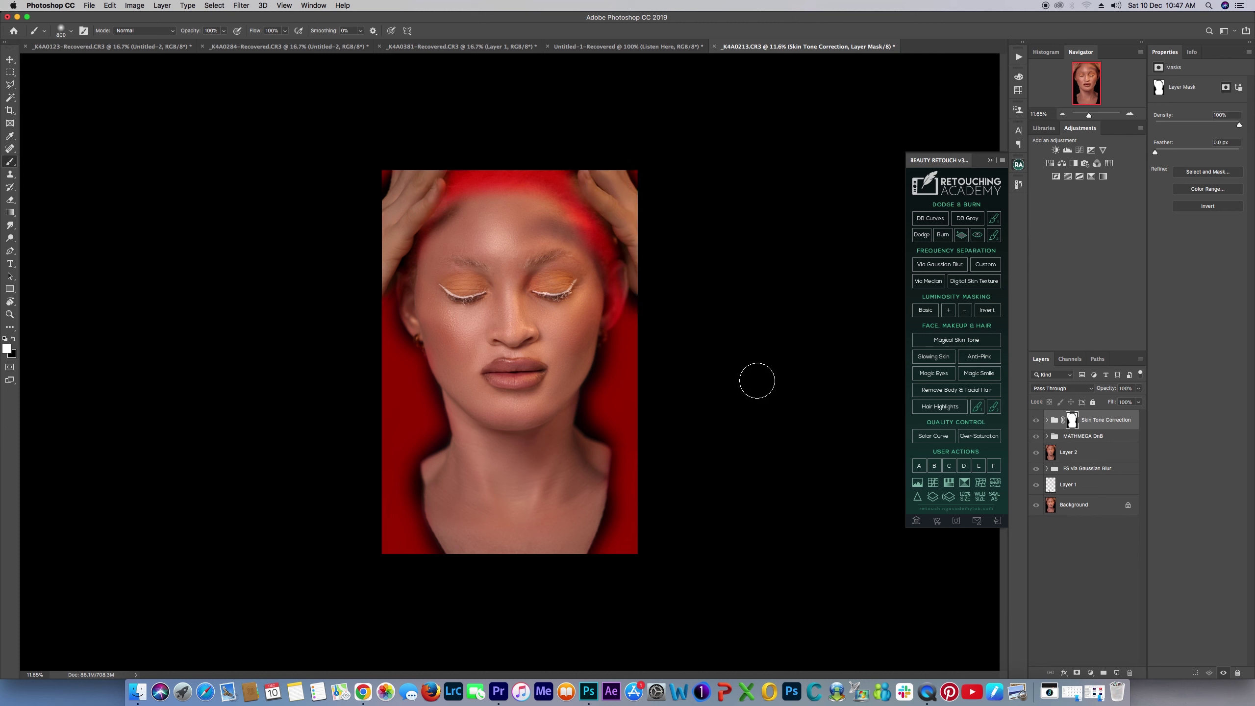
key("backslash")
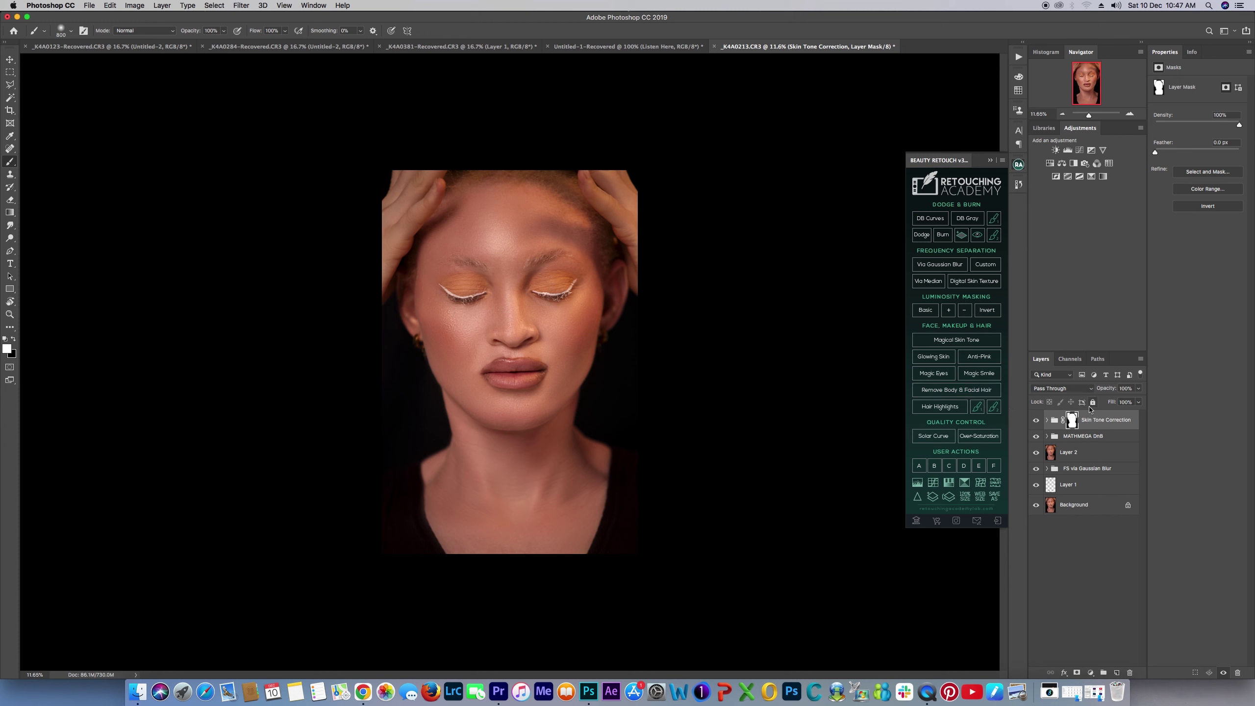
Set the Skin Tone Correction group to 45% opacity and compare it on and off.
left_click(1140, 389)
left_click_drag(1127, 404, 1123, 404)
left_click_drag(1111, 403, 1114, 404)
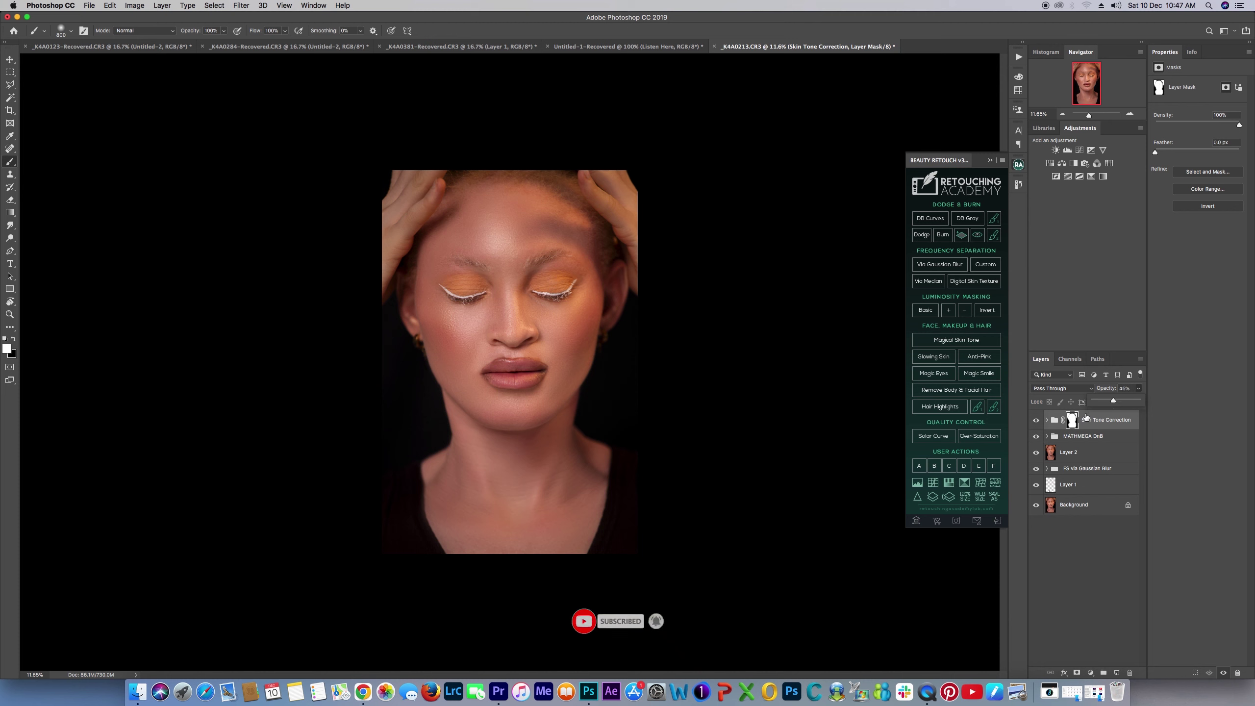
left_click(835, 430)
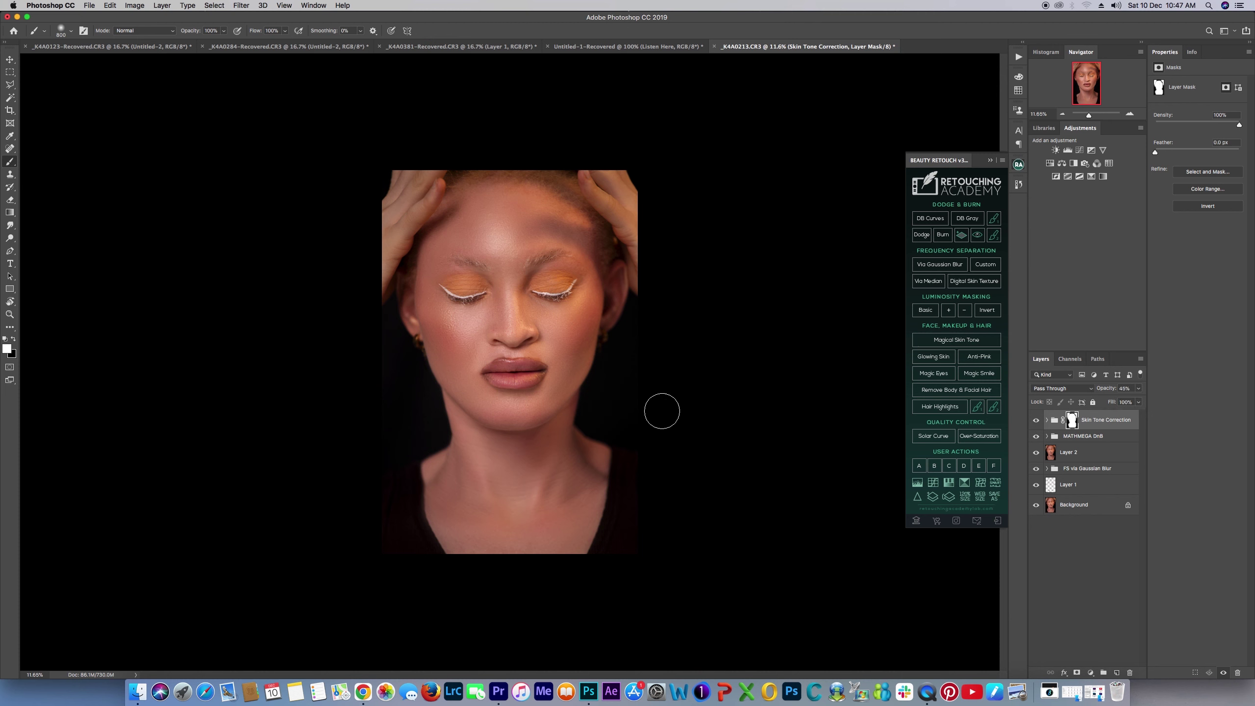
left_click(1037, 420)
left_click(1036, 420)
key("super+minus")
key("super+equal")
key("super+equal")
key("super+minus")
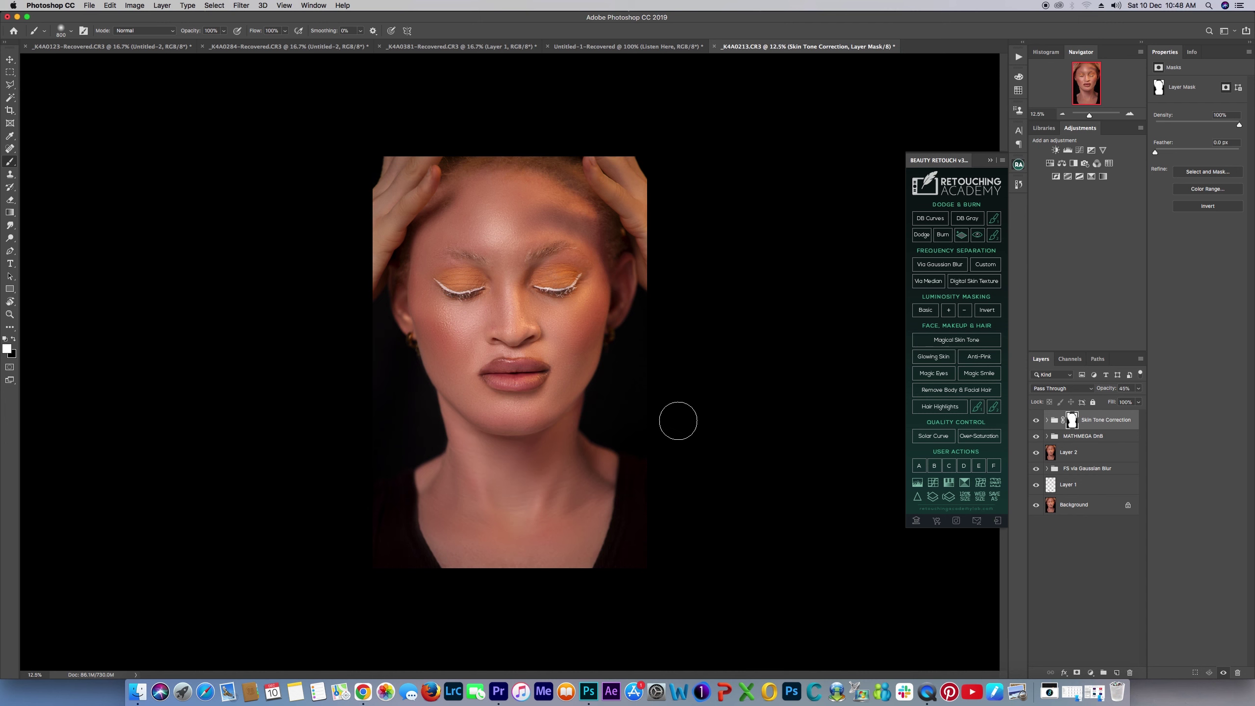
Play the PHLEARN Old Photo action and set the Old Photo group opacity to 45%.
left_click(1018, 56)
left_click_drag(1003, 250, 1005, 143)
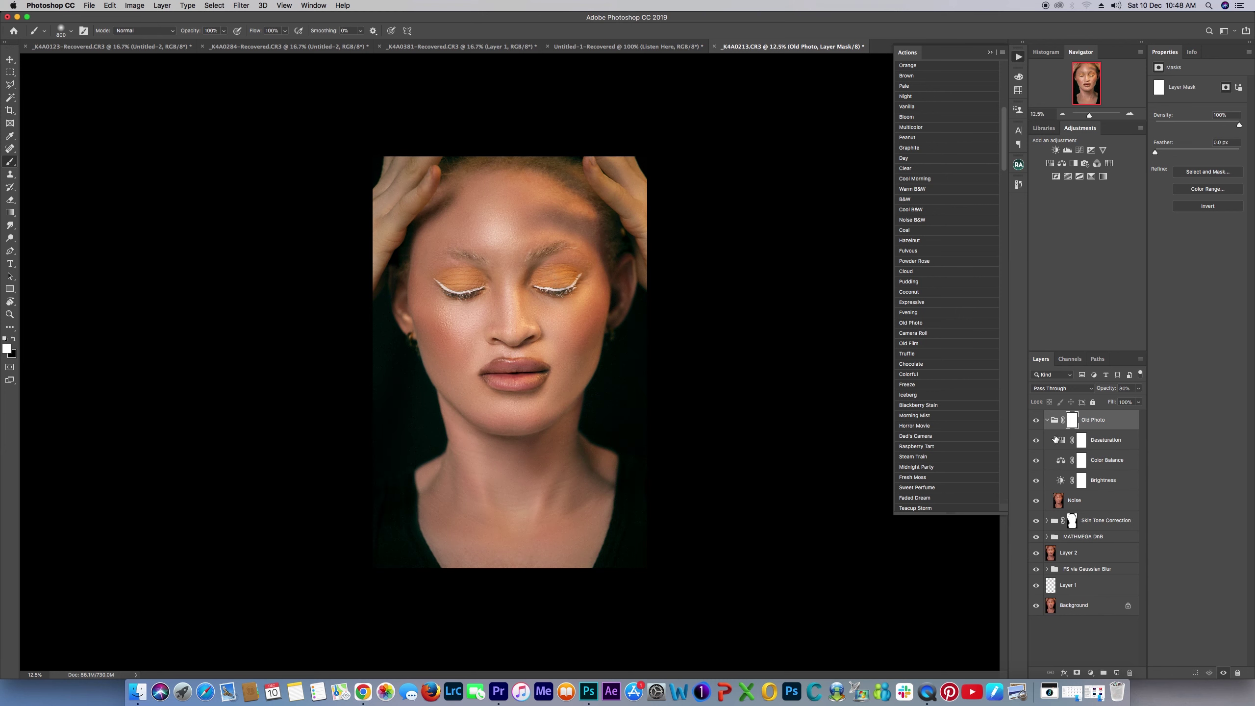
left_click(1138, 388)
left_click_drag(1132, 401, 1117, 402)
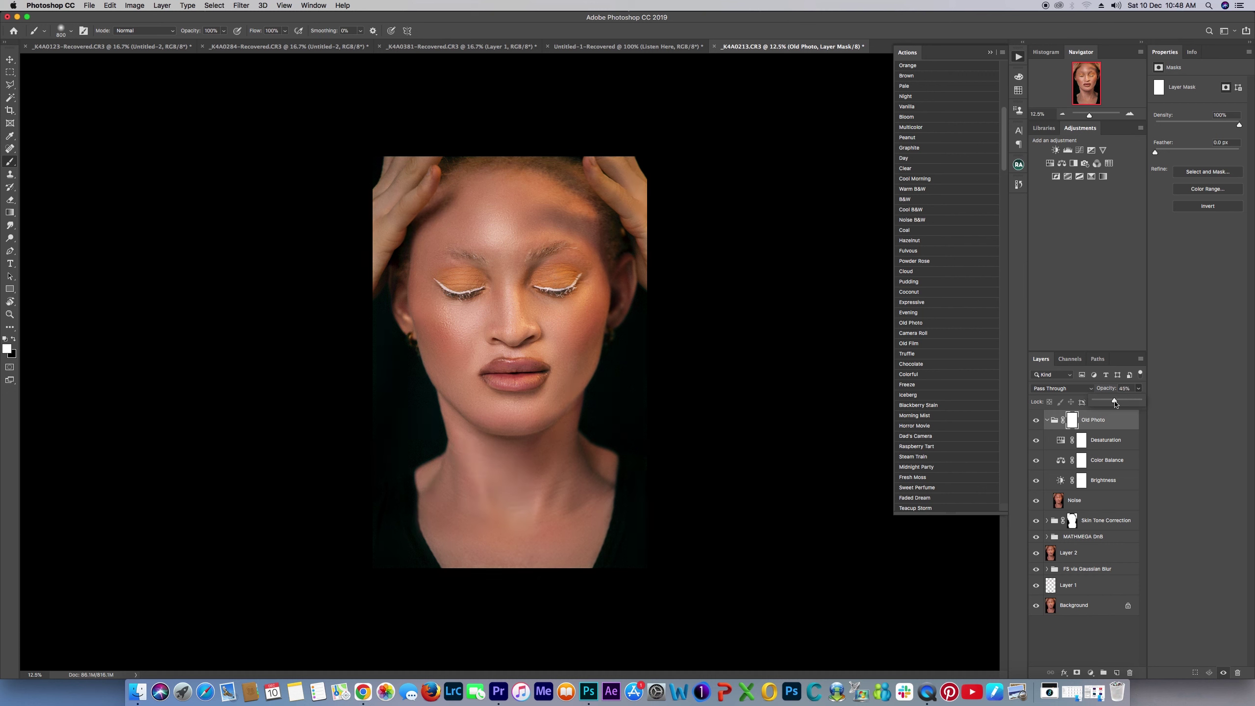
left_click(1047, 420)
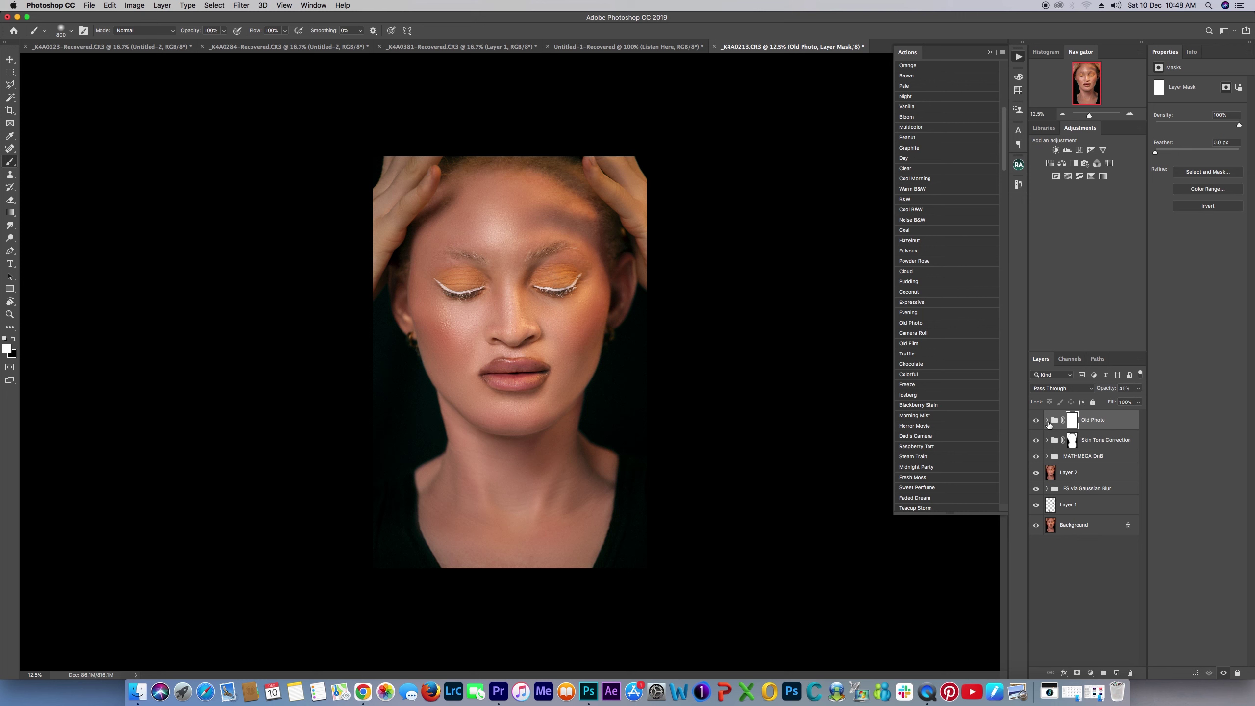